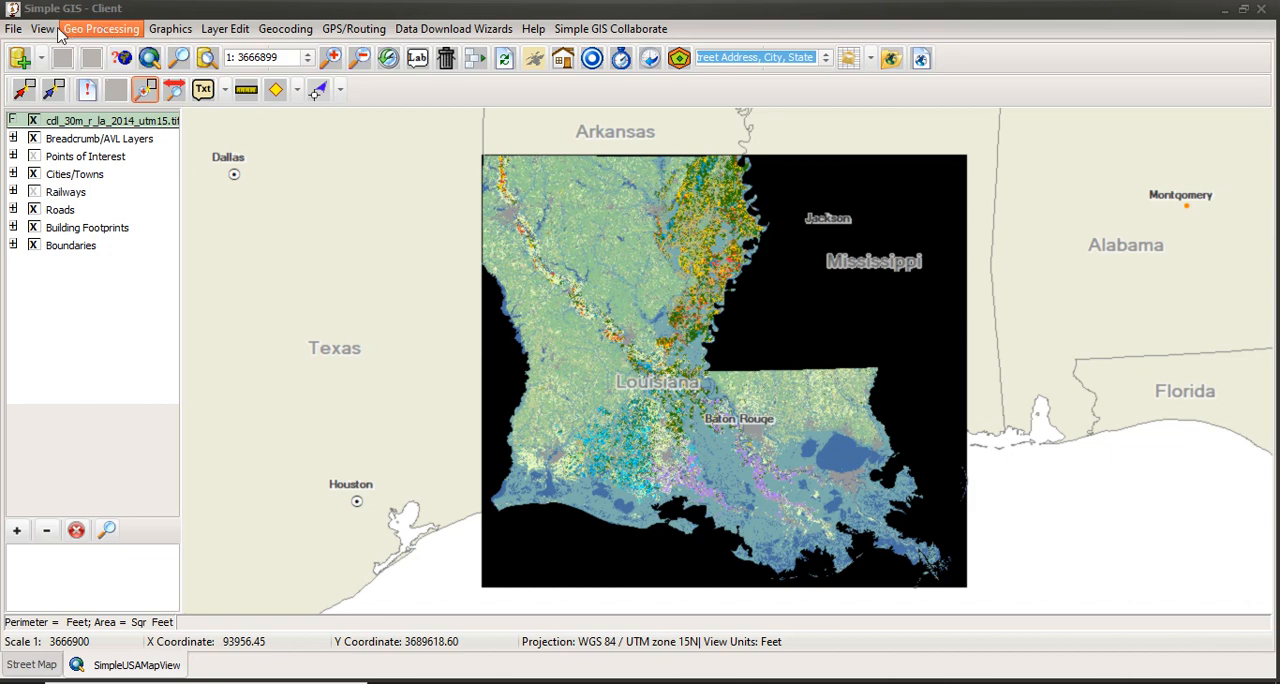
Start Polygonize Raster from the extended geoprocessing tools and select cdl_30m_r_la_2014_utm15.tif as the TIFF image to convert.
left_click(108, 38)
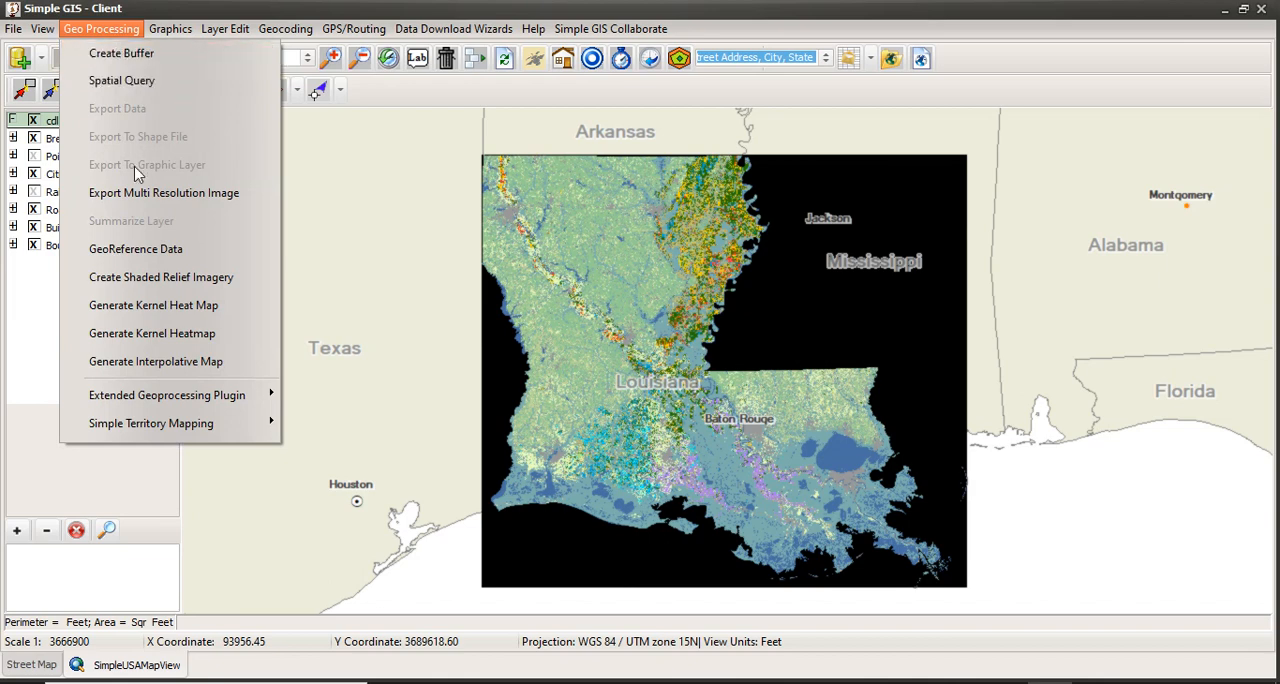
mouse_move(129, 400)
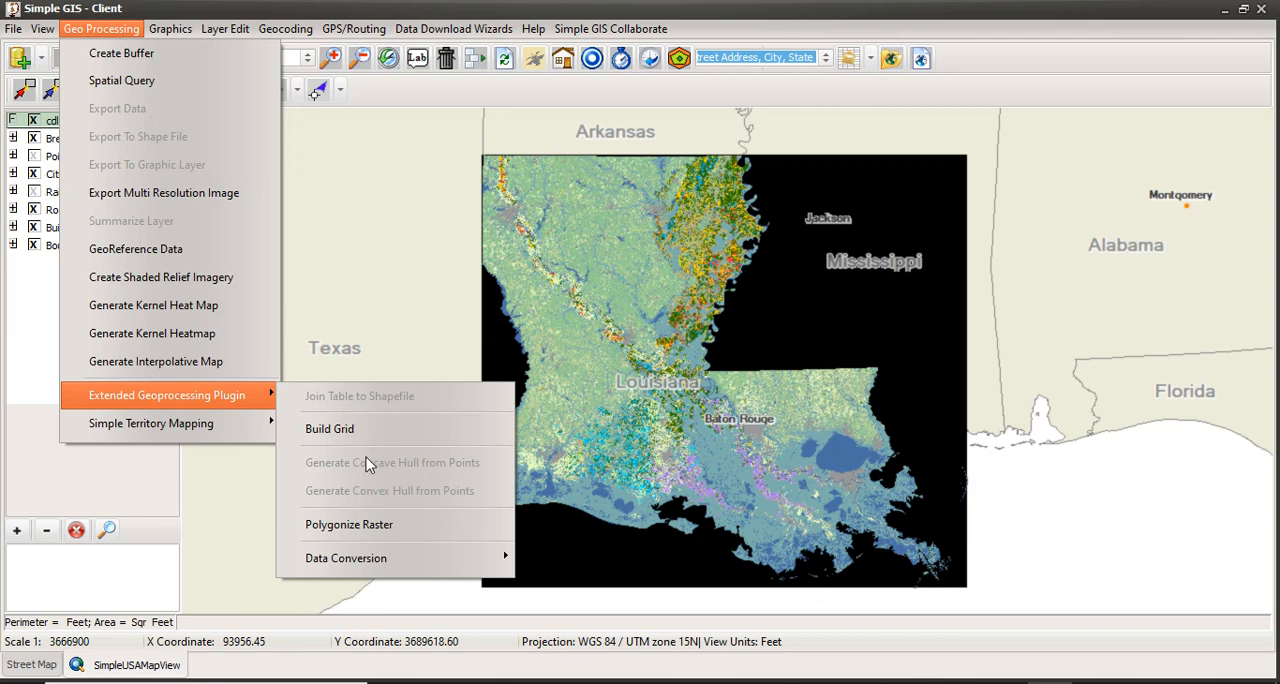
left_click(387, 531)
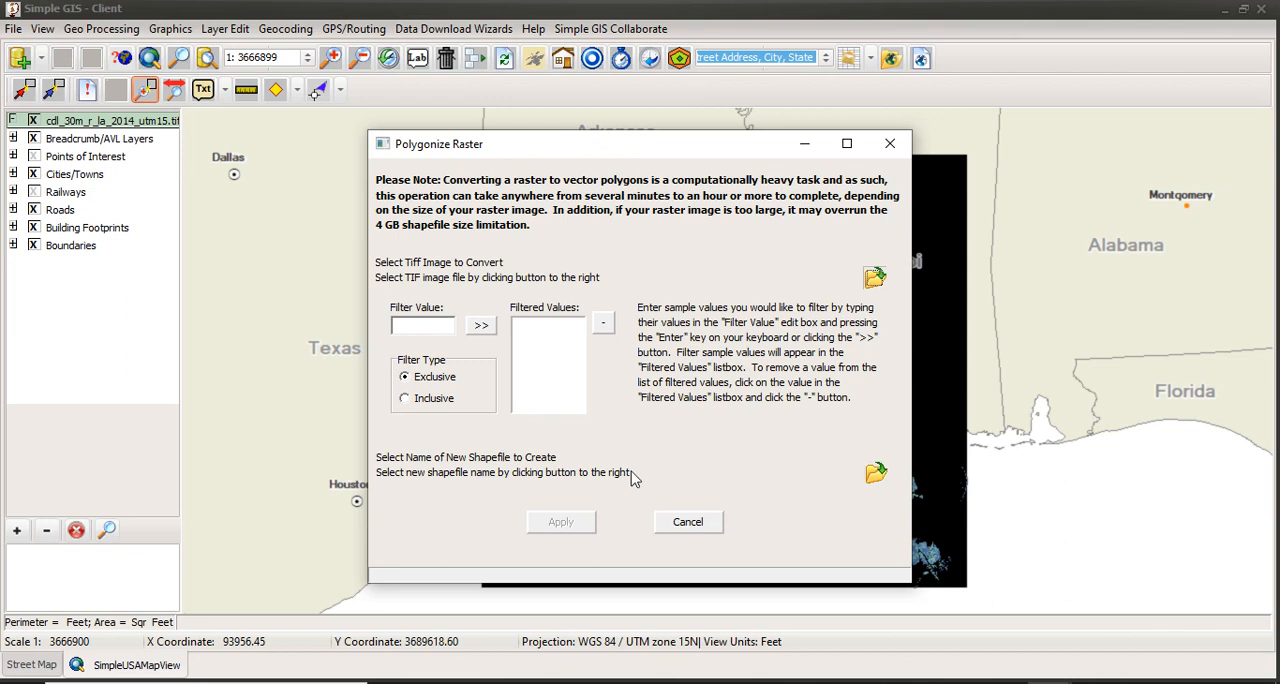
left_click(876, 280)
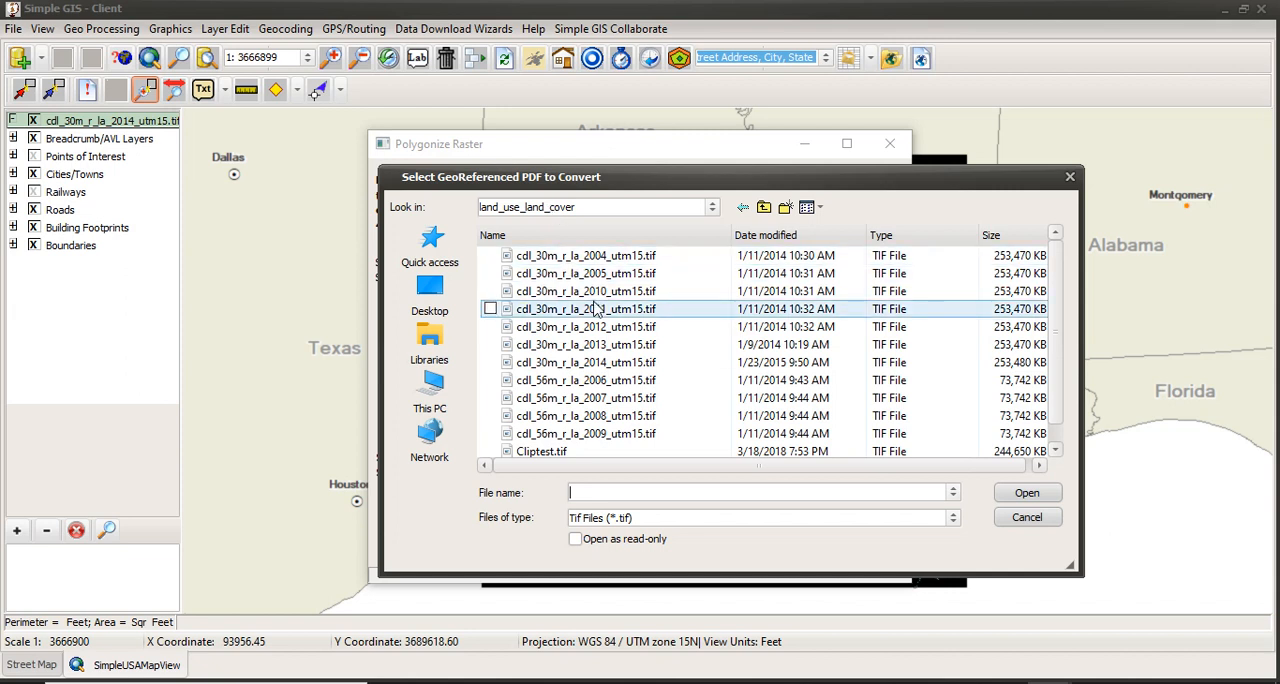
double_click(634, 365)
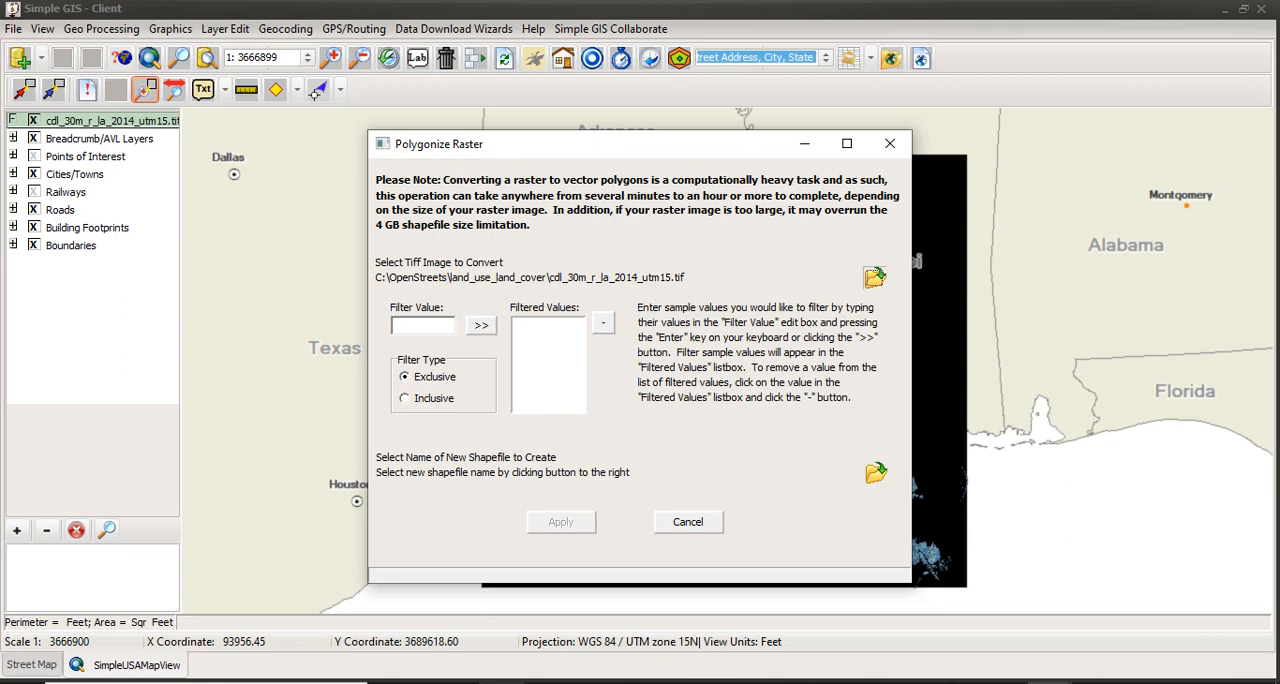
Switch to the USDA cropland metadata page in the browser and examine the categorization codes for crops and other land covers.
mouse_move(500, 682)
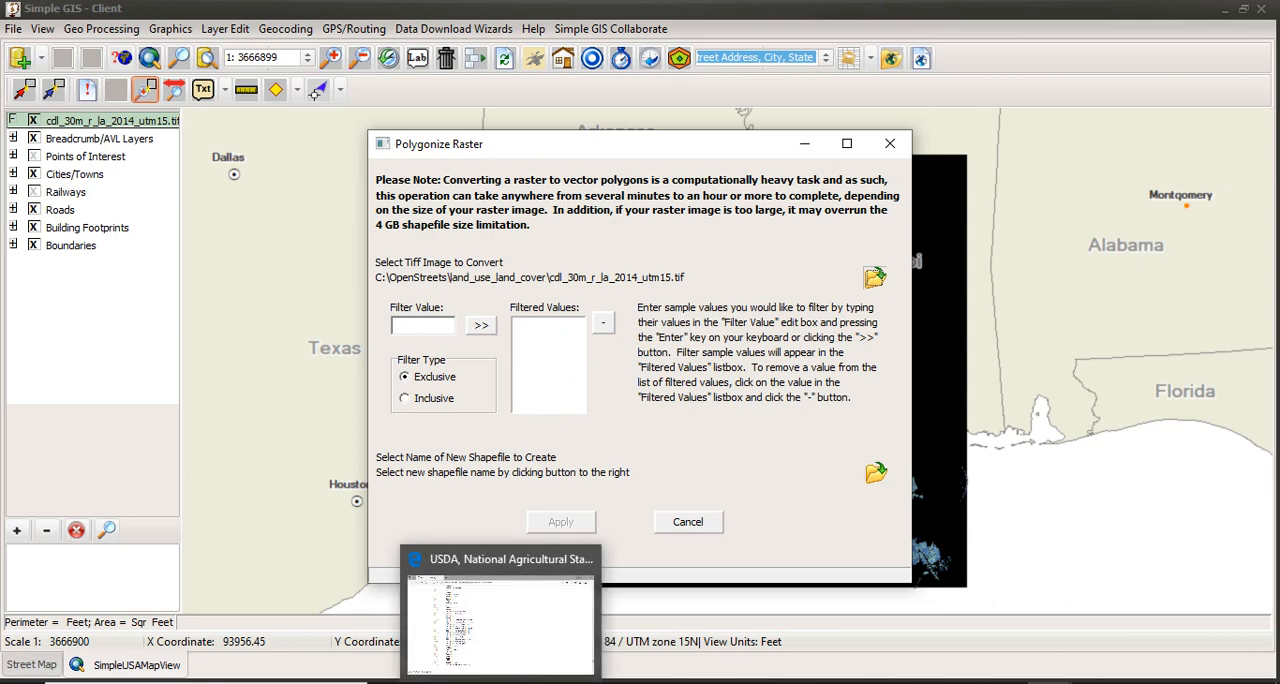
left_click(515, 680)
scroll(328, 322, "up", 5)
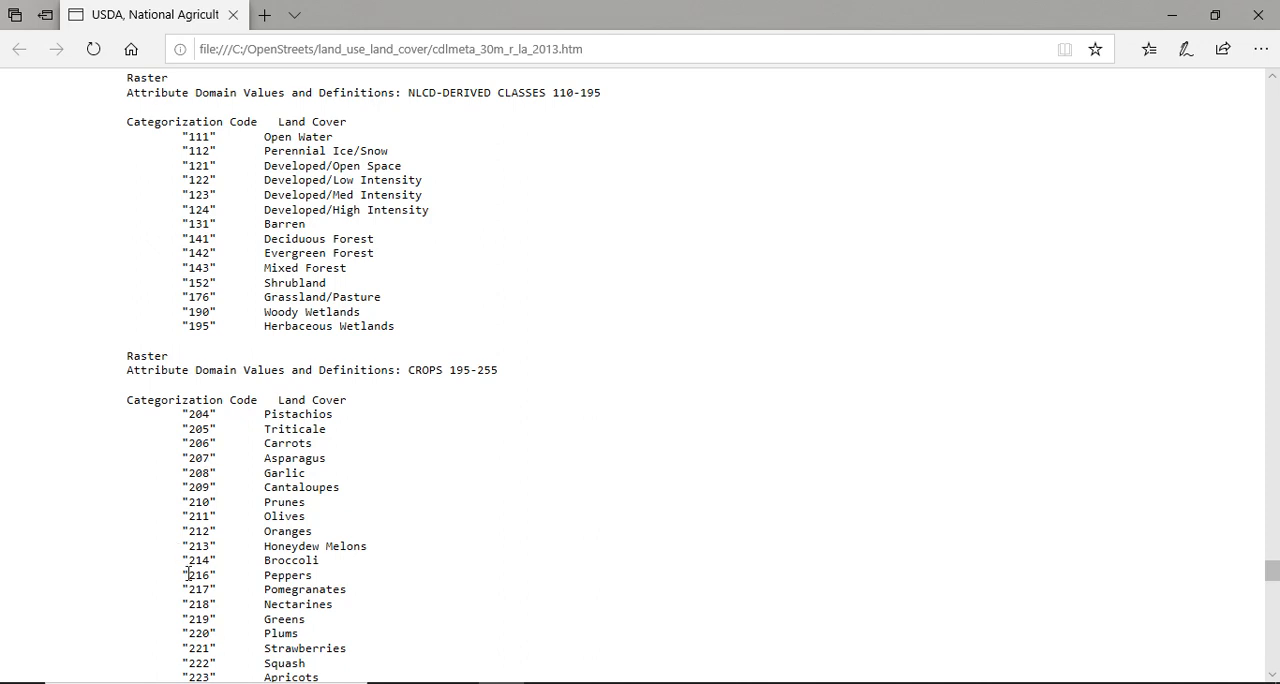
scroll(337, 400, "up", 2)
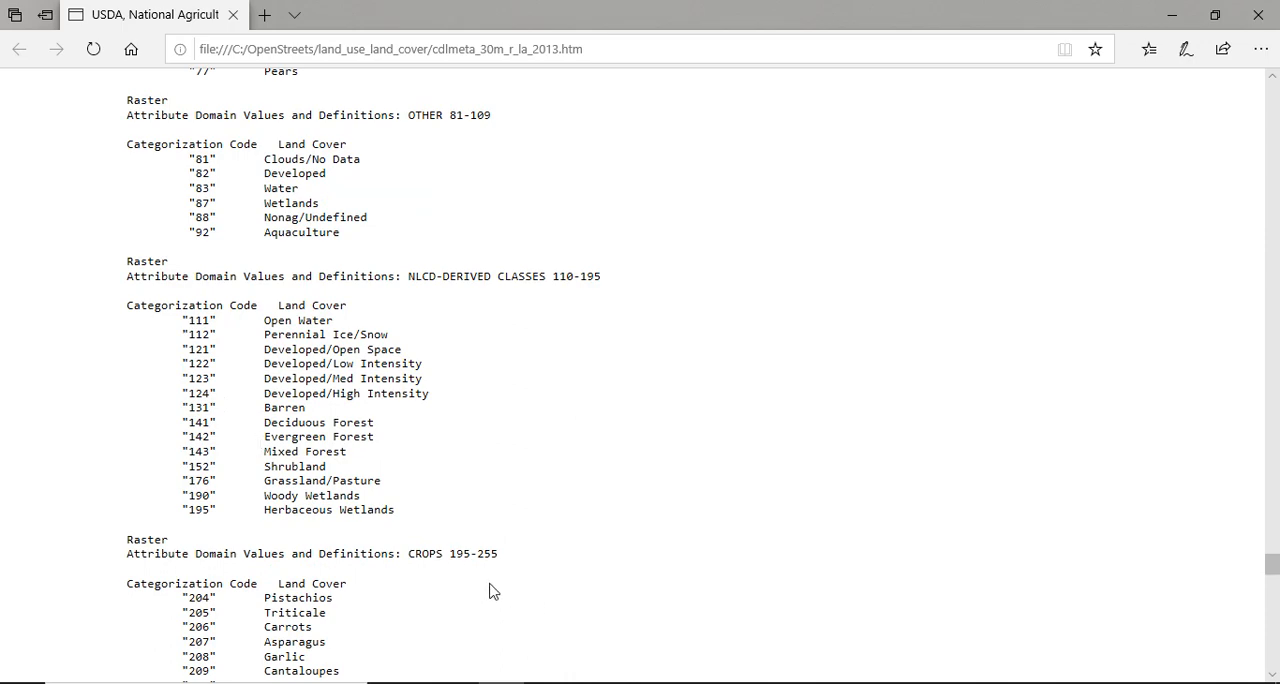
scroll(364, 513, "up", 3)
scroll(363, 515, "up", 5)
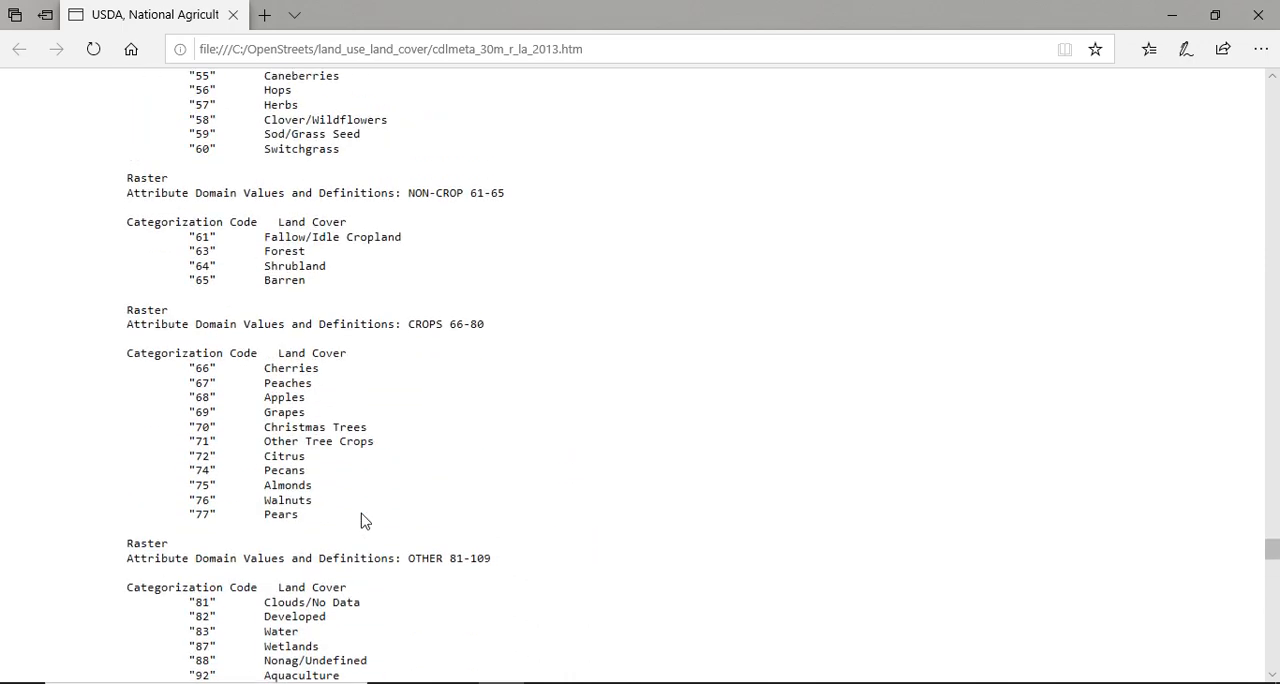
scroll(363, 520, "up", 6)
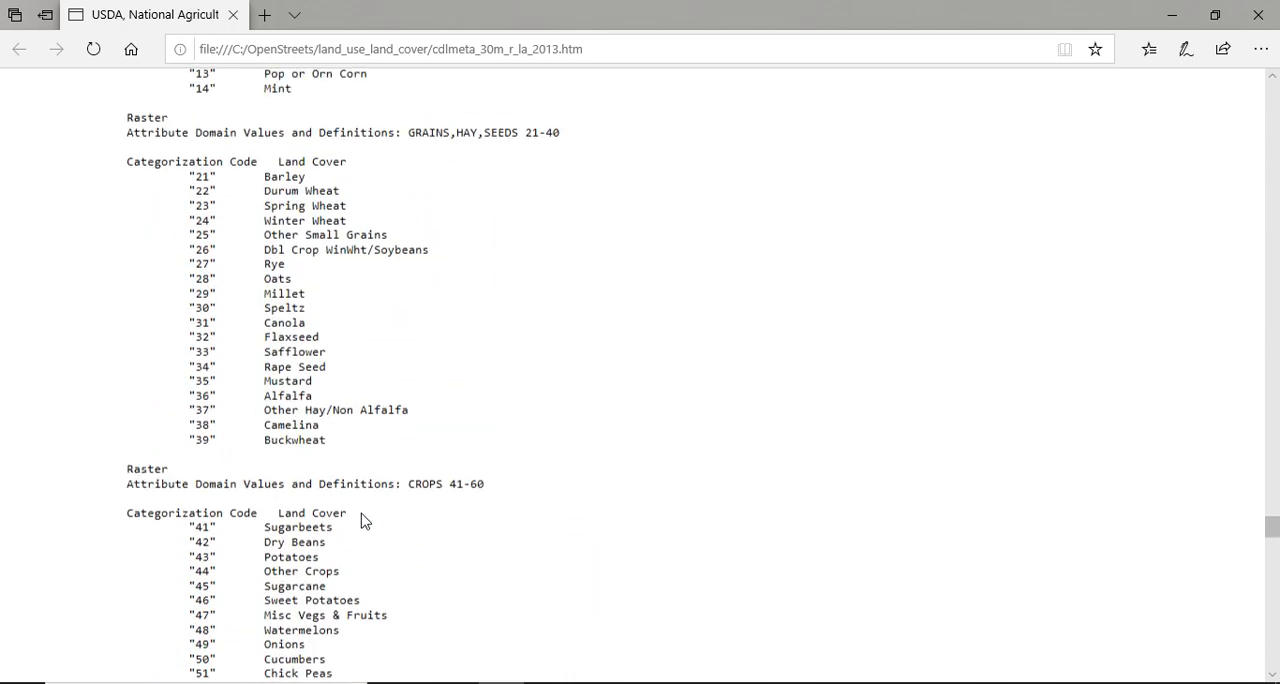
scroll(363, 520, "up", 1)
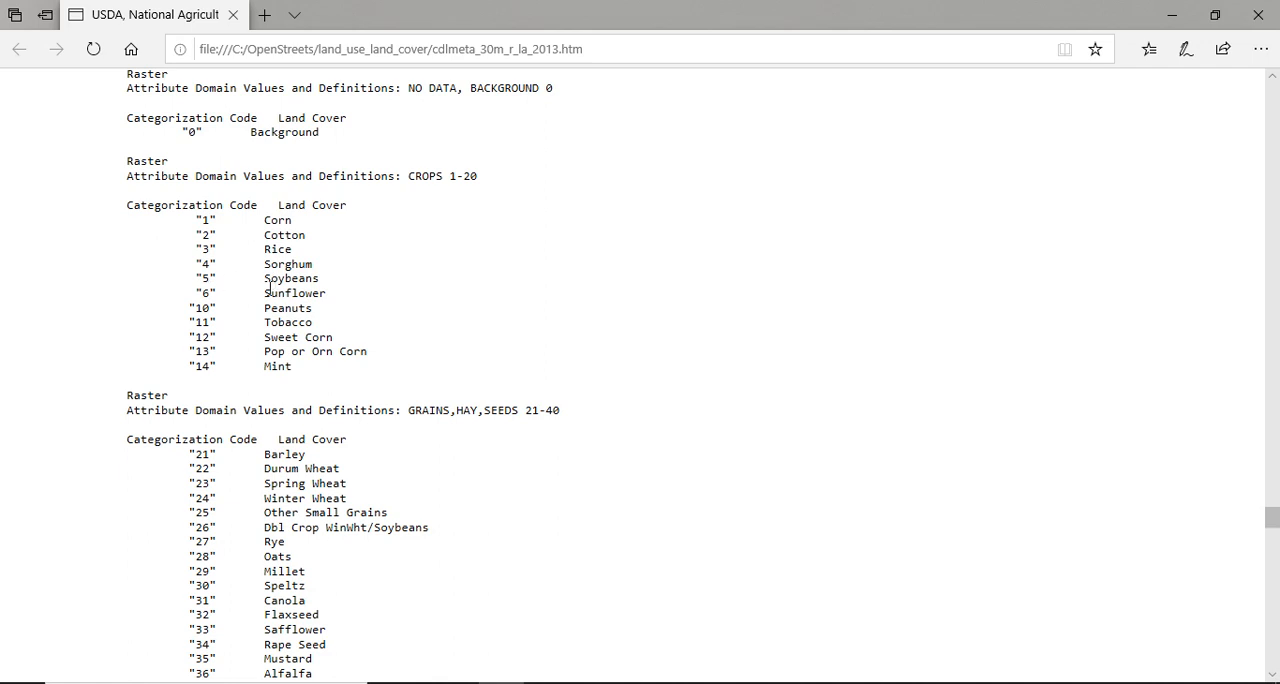
scroll(289, 345, "down", 2)
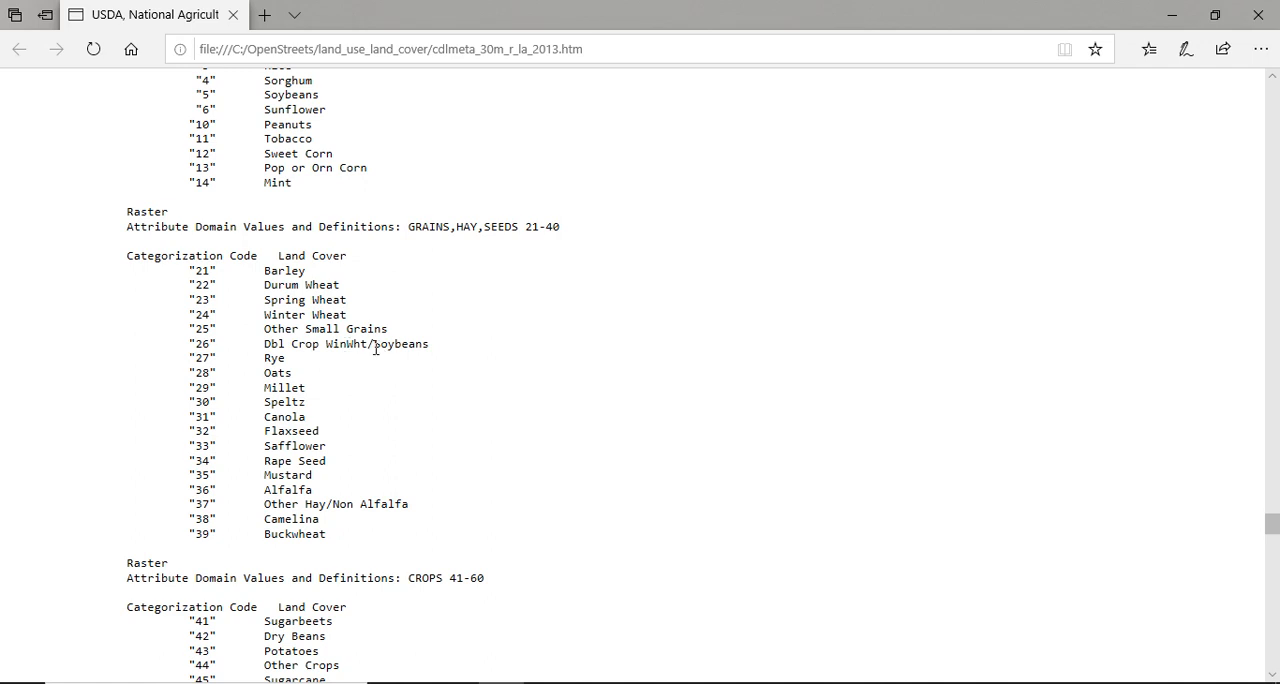
scroll(323, 452, "down", 3)
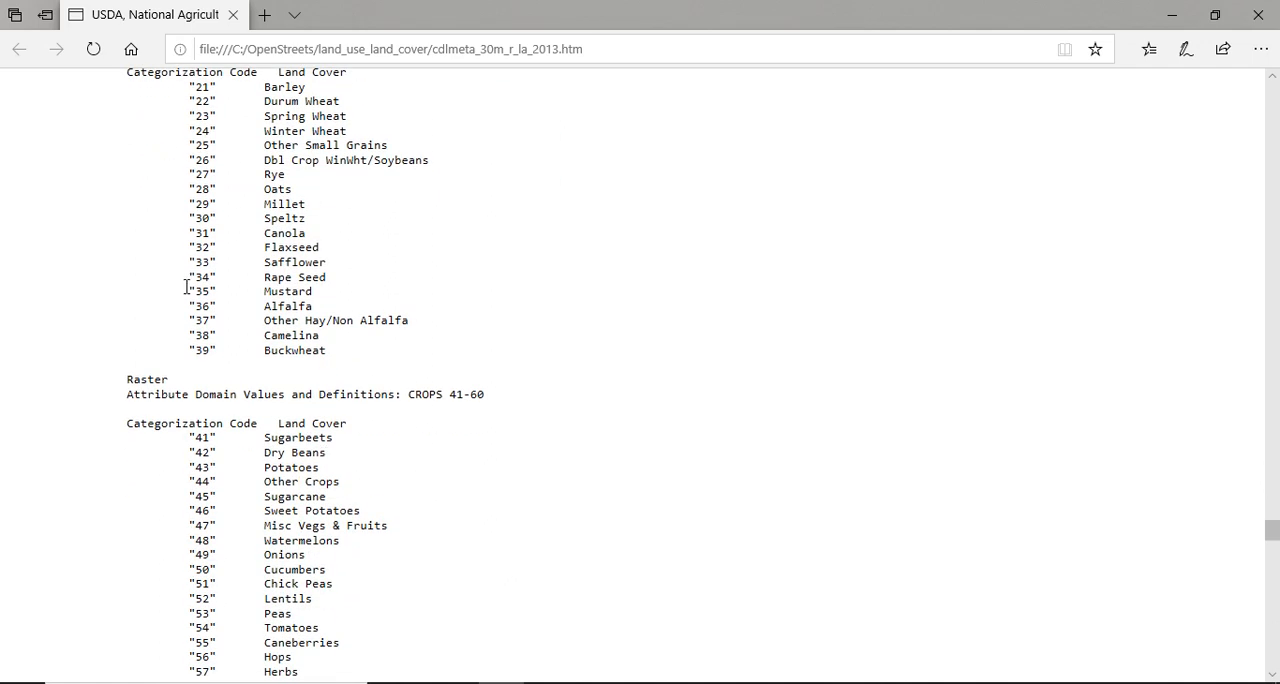
scroll(266, 372, "down", 3)
scroll(262, 400, "down", 2)
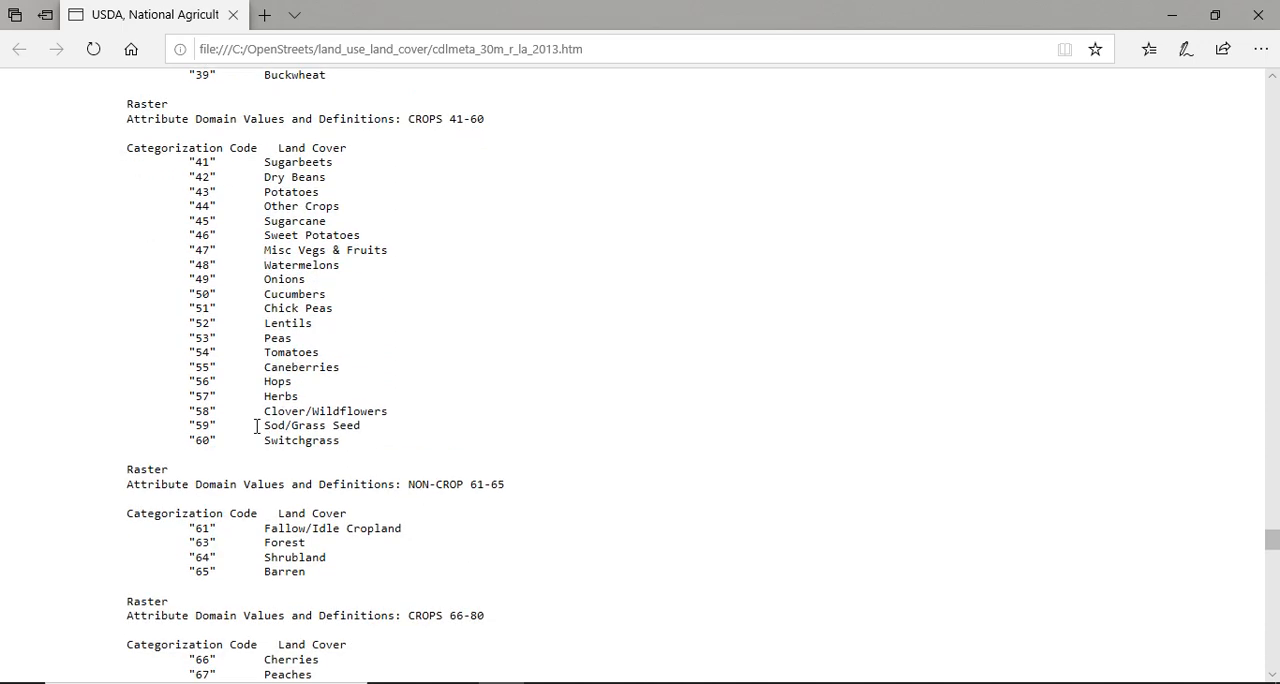
scroll(256, 427, "down", 9)
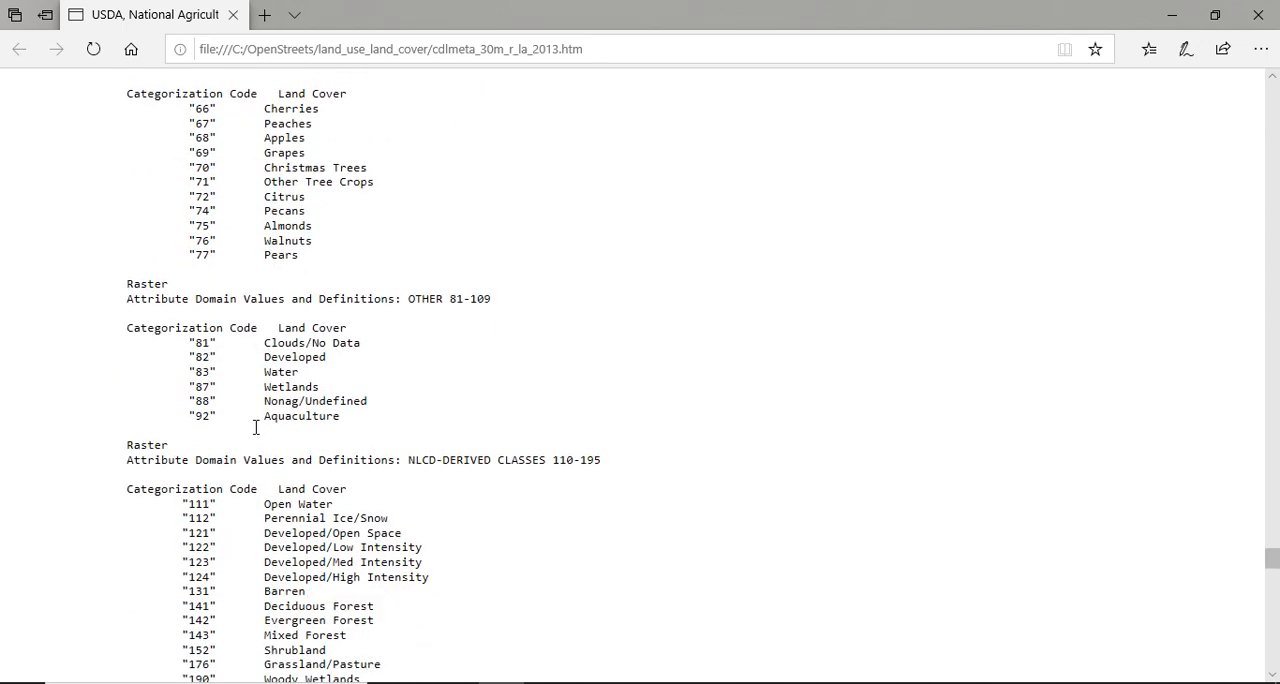
scroll(255, 400, "down", 3)
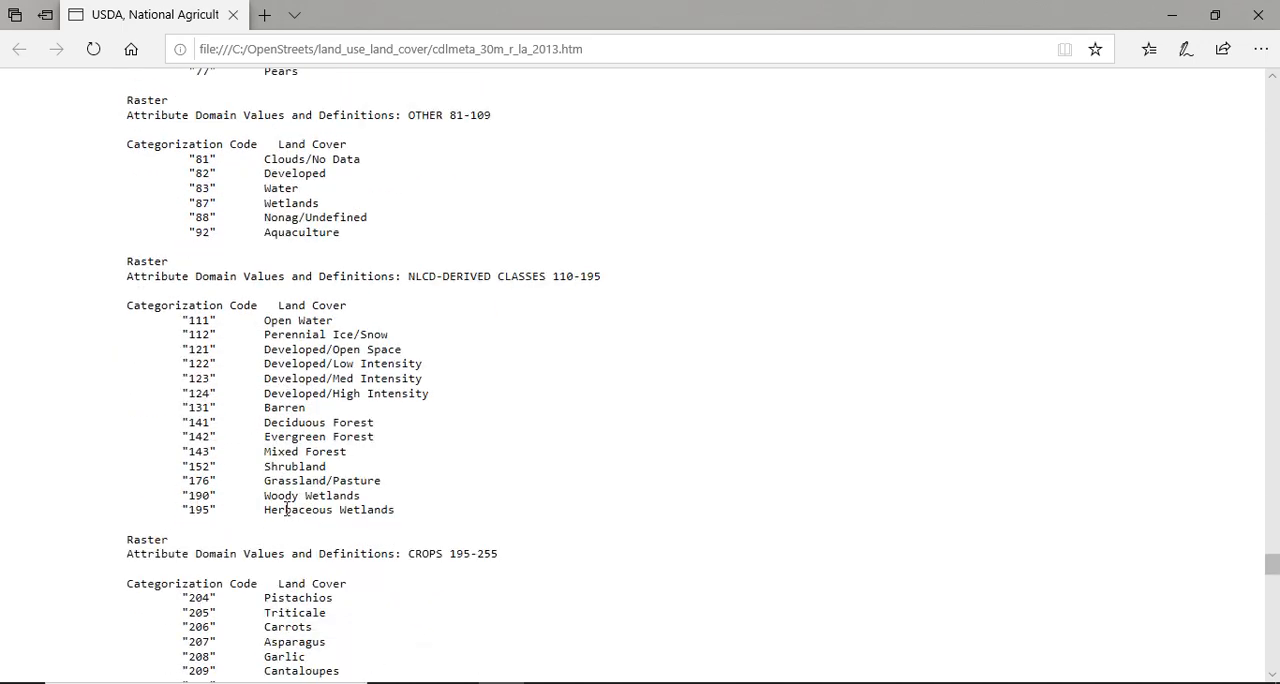
scroll(314, 462, "down", 10)
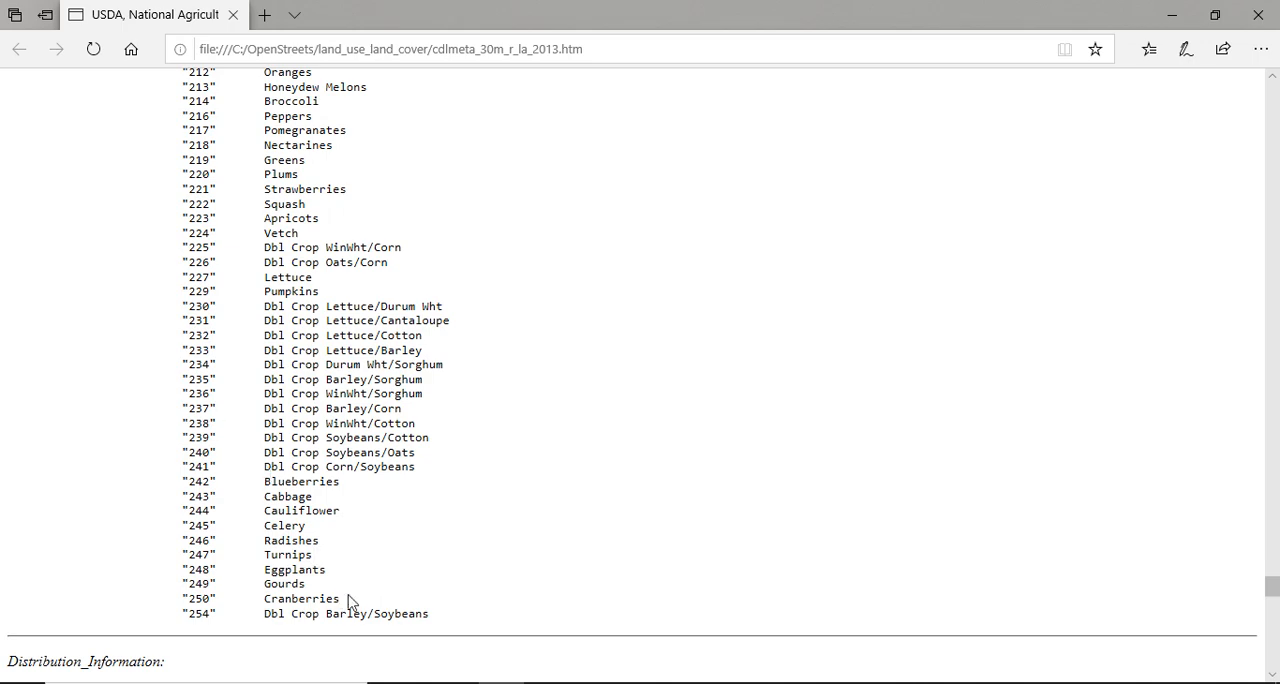
scroll(352, 592, "up", 9)
scroll(360, 586, "up", 20)
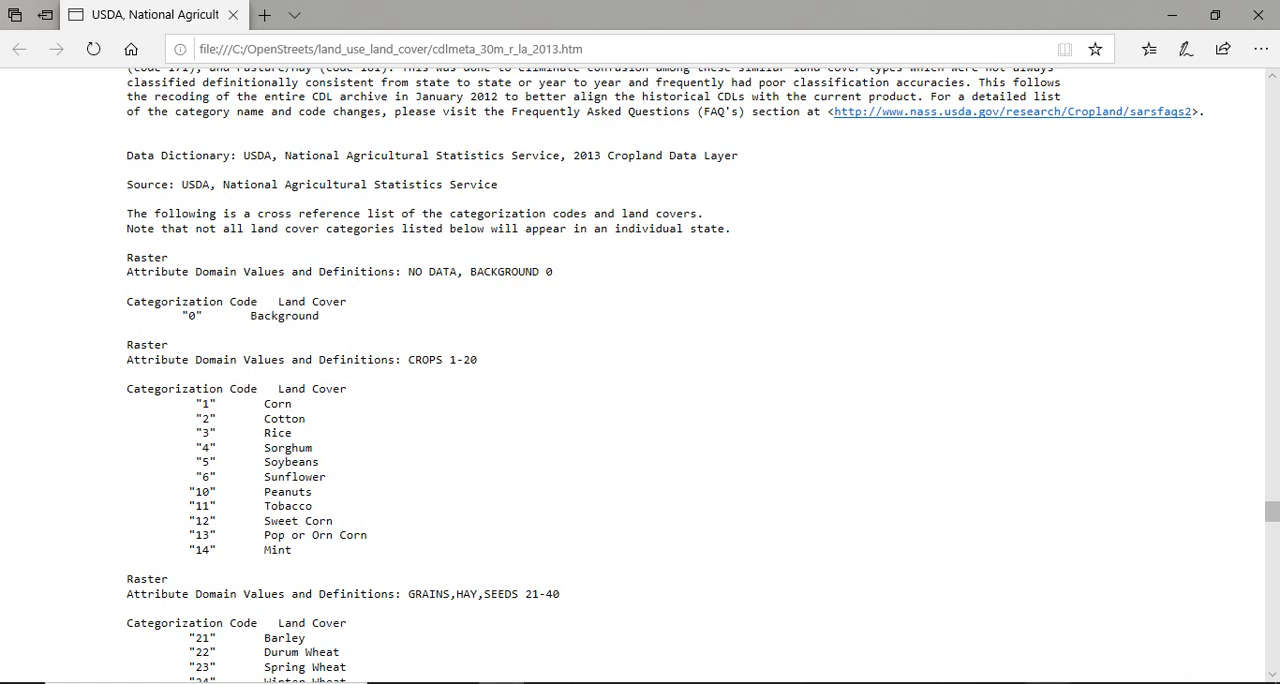
Return to the Polygonize Raster dialog beside the code list, set the filter type to Inclusive and add filter value 5 for soybeans.
mouse_move(1049, 683)
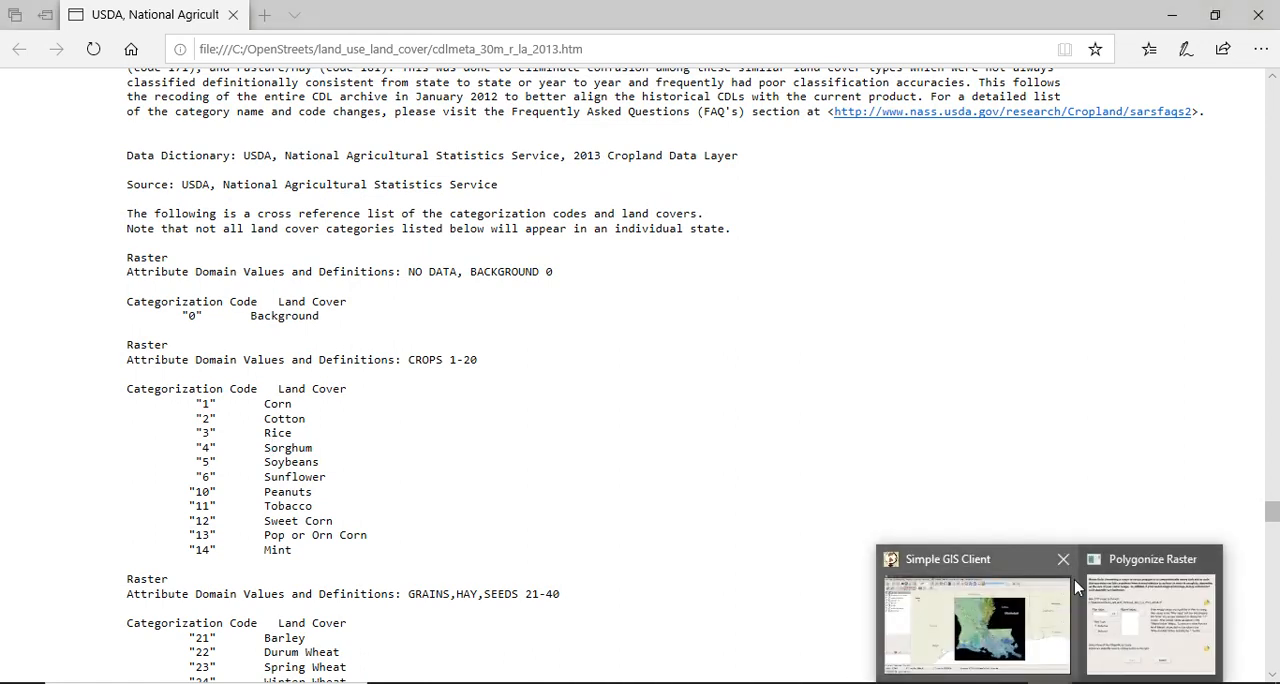
left_click(1143, 560)
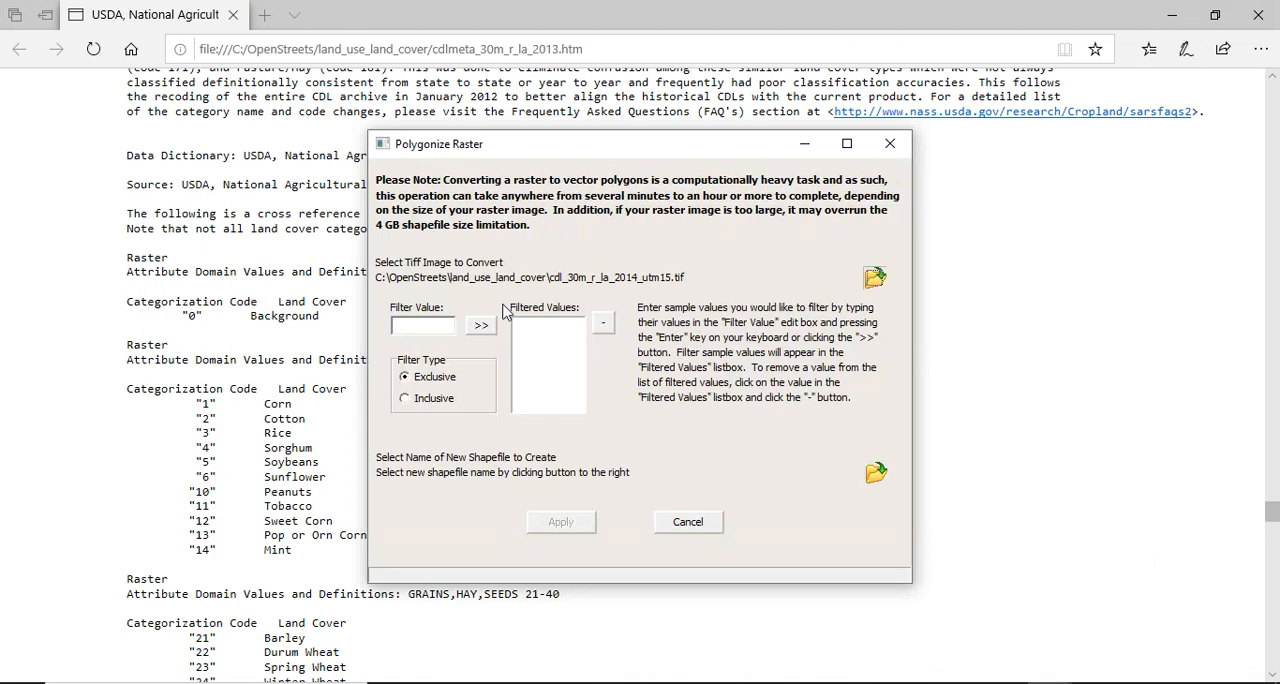
left_click_drag(513, 144, 617, 132)
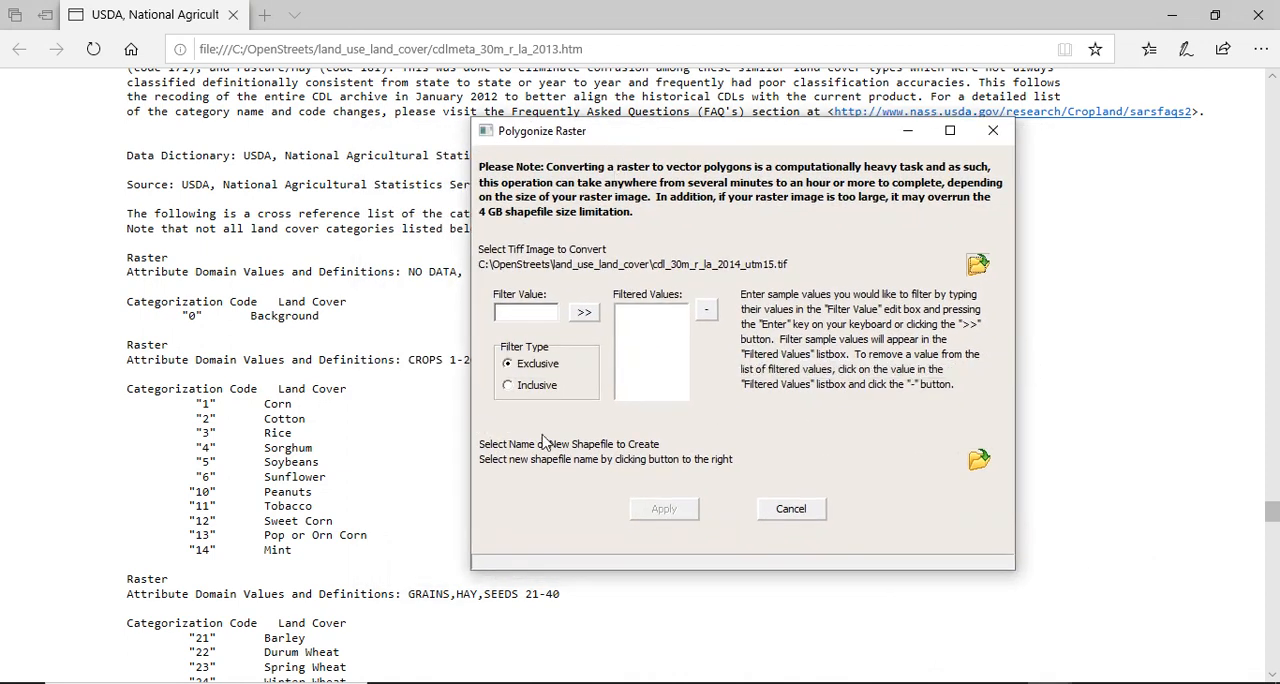
left_click(508, 387)
left_click(518, 314)
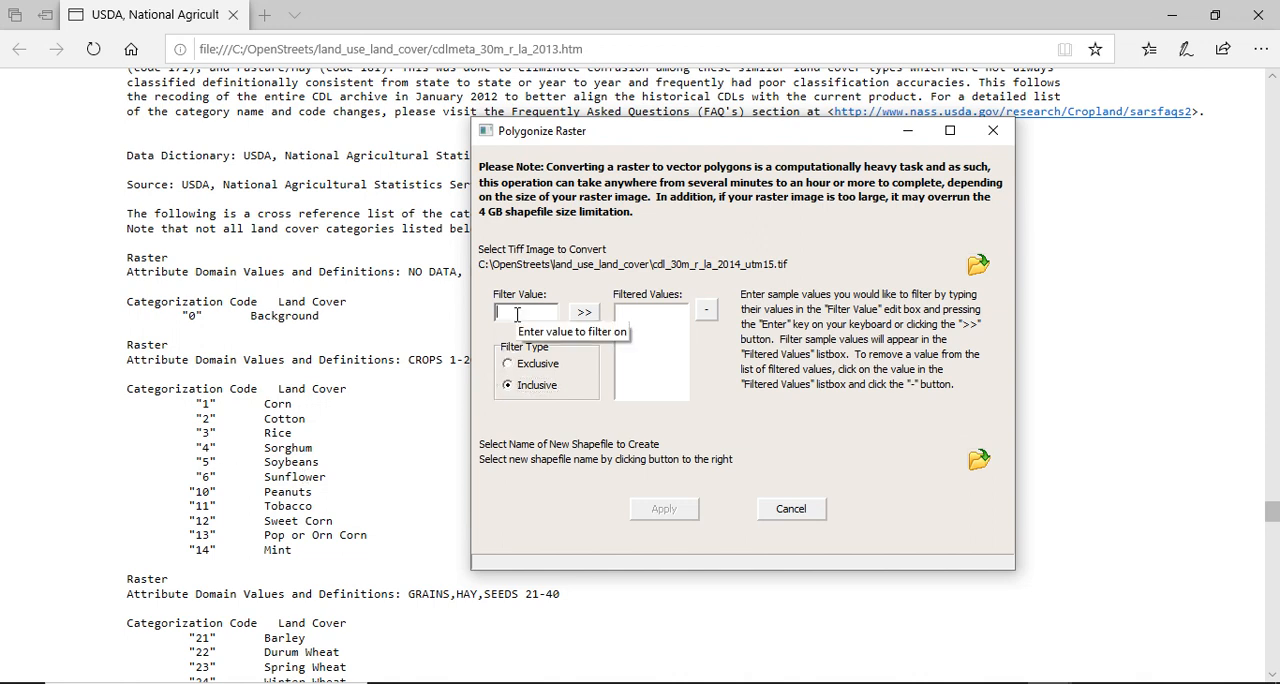
type("5")
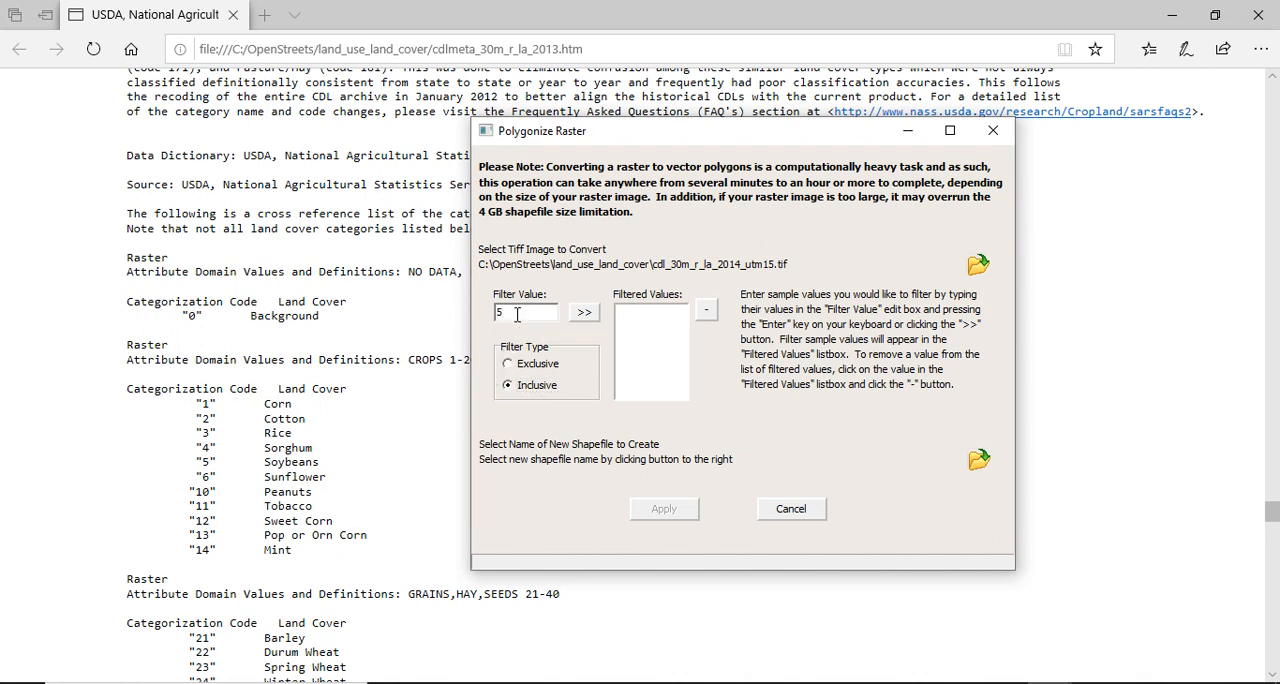
left_click(584, 313)
Add filter value 26, the winter wheat/soybeans double crop, to the filtered values.
scroll(300, 558, "down", 3)
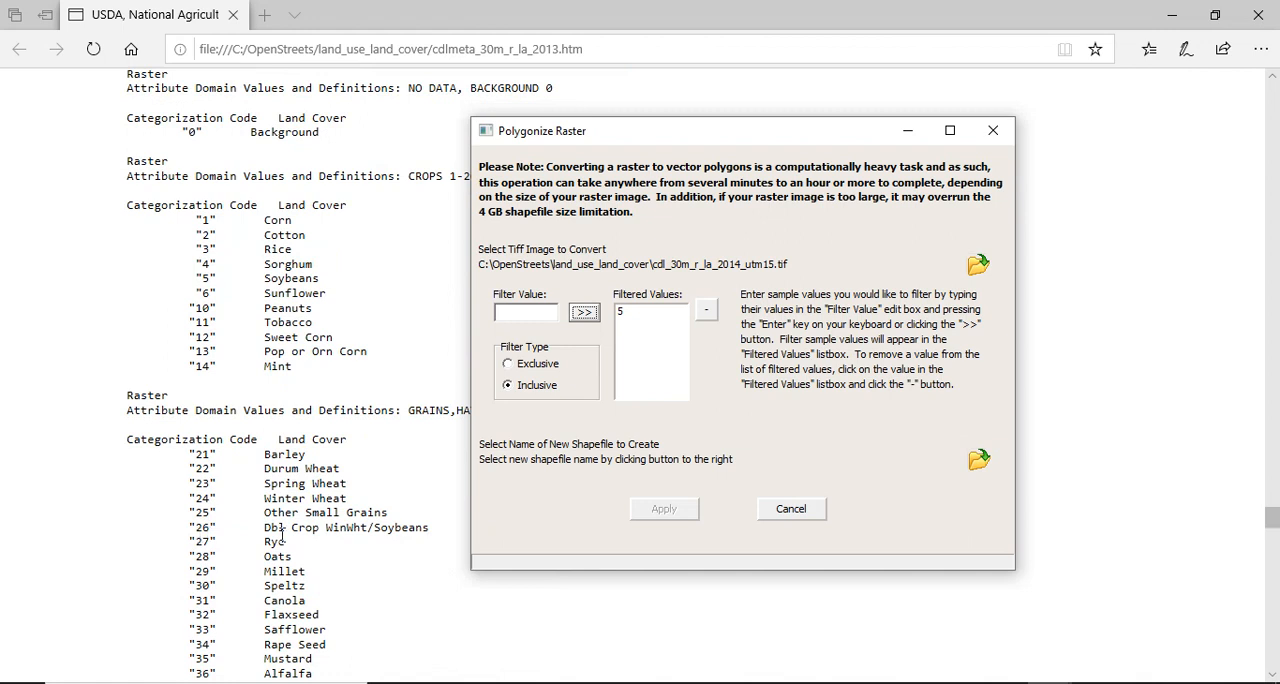
left_click(531, 318)
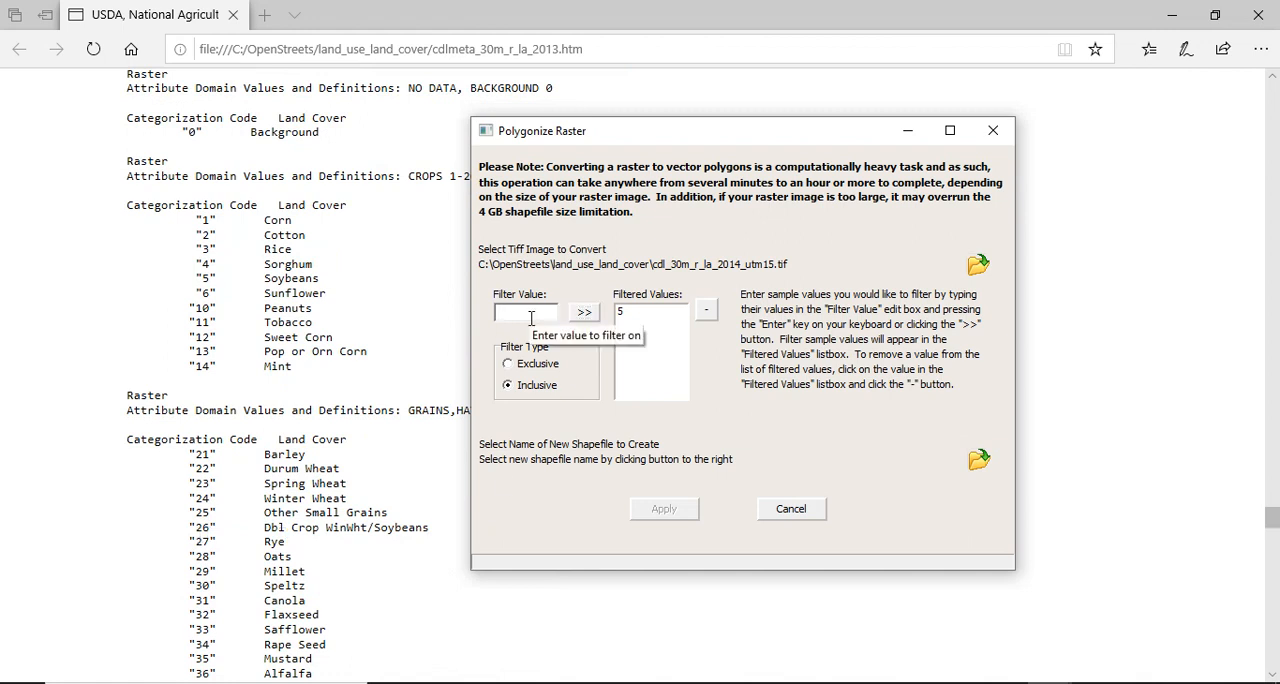
type("26")
left_click(584, 312)
Find the soybean double-crop codes further down the metadata list and add 239 (Soybeans/Cotton) to the filtered values.
scroll(272, 540, "down", 2)
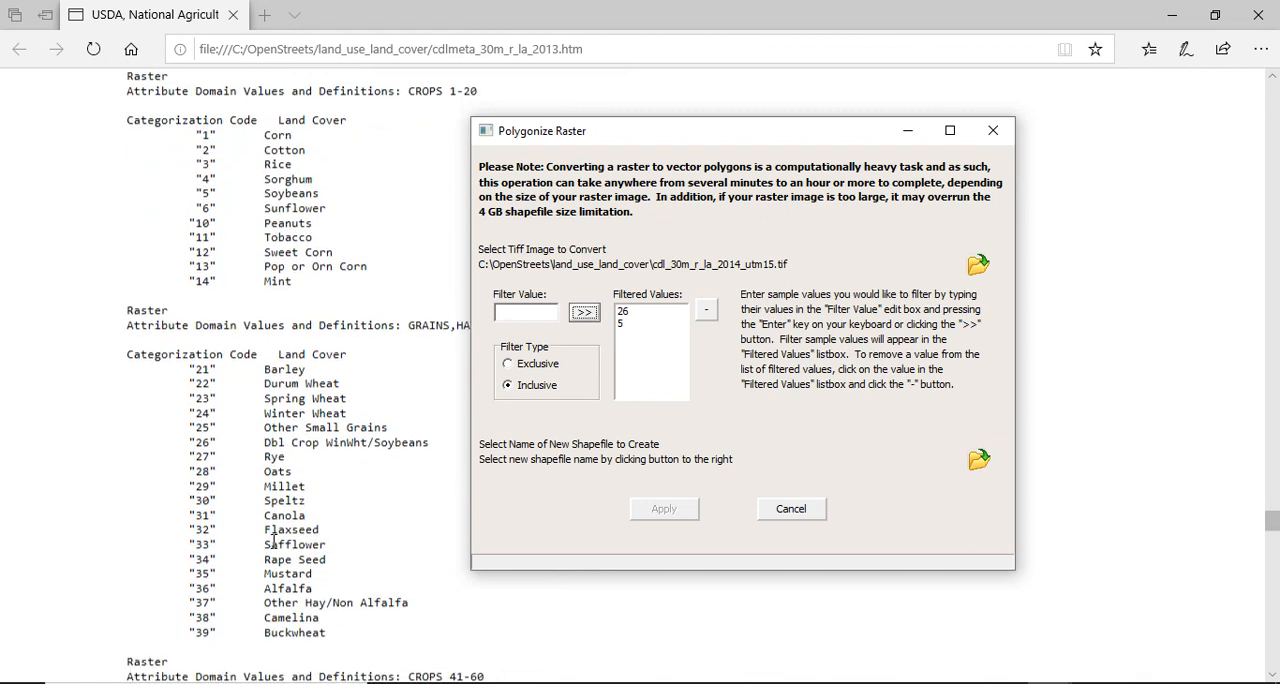
scroll(272, 540, "down", 6)
scroll(272, 548, "down", 12)
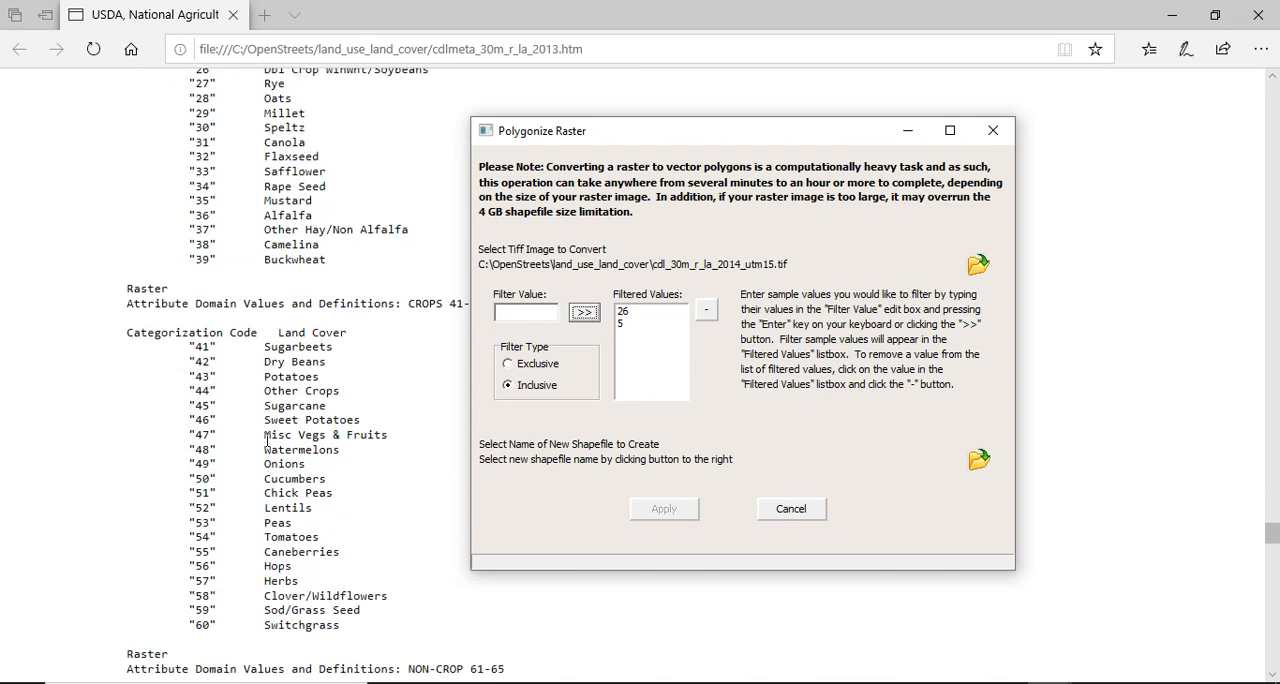
scroll(268, 447, "down", 12)
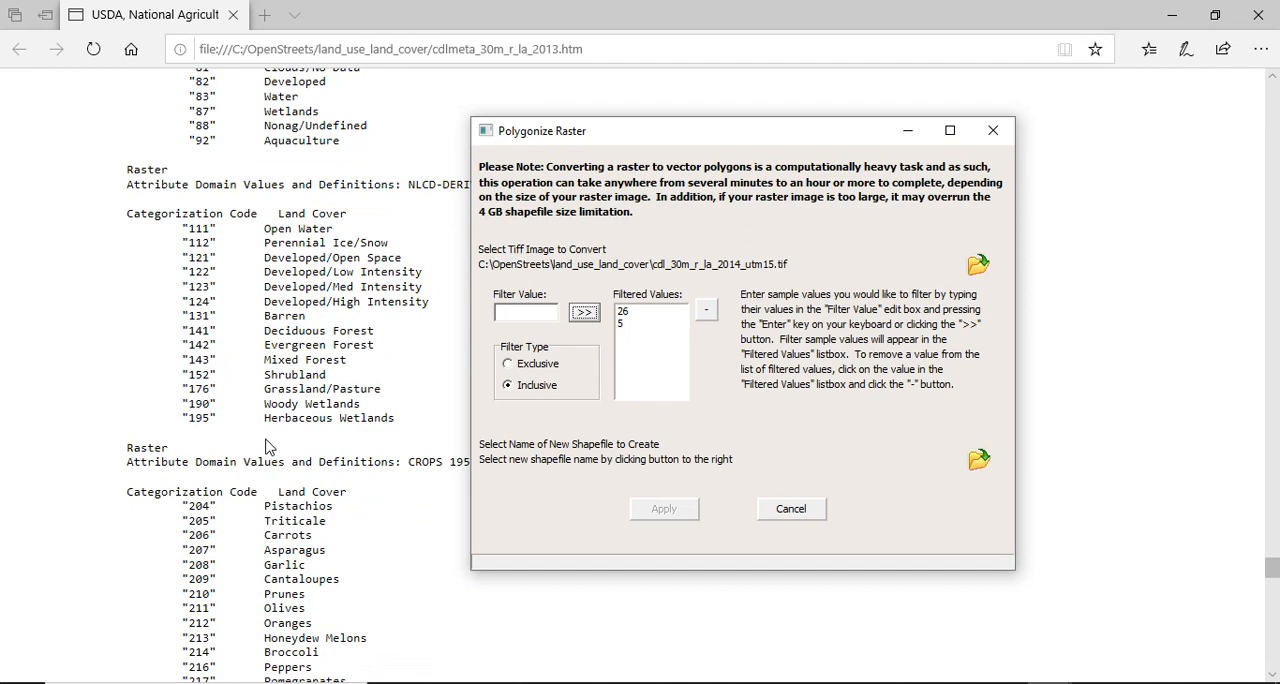
scroll(268, 447, "down", 8)
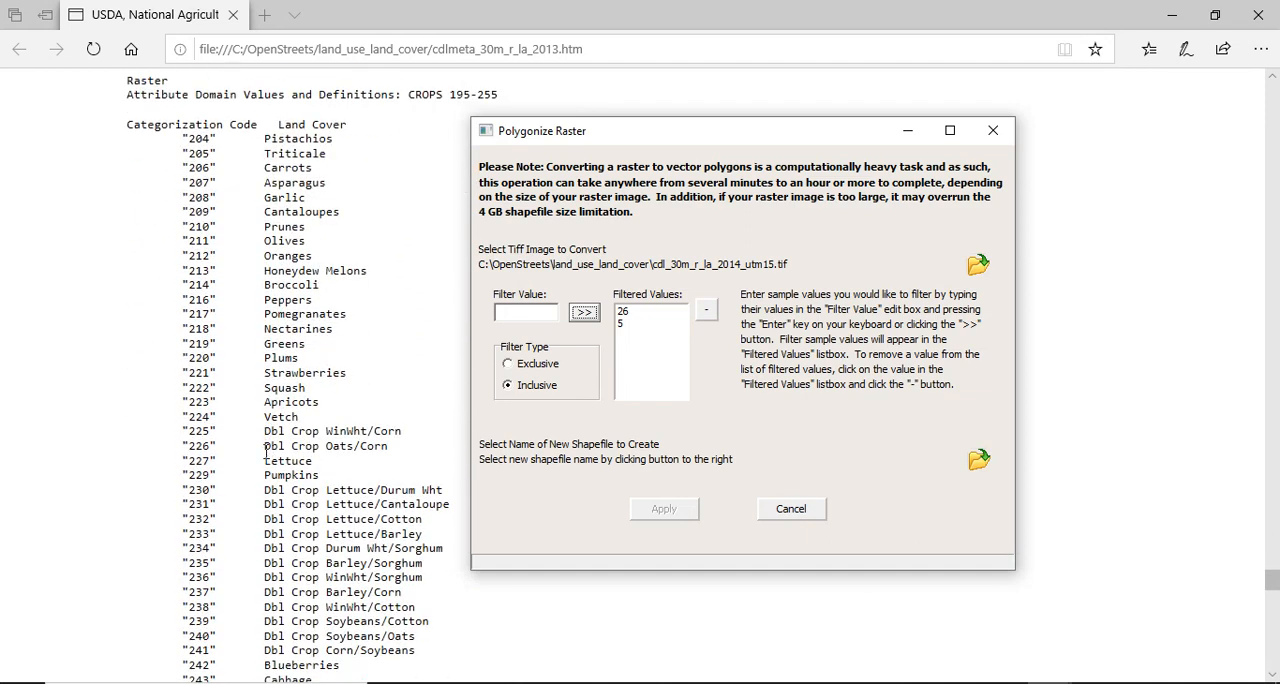
scroll(268, 452, "down", 2)
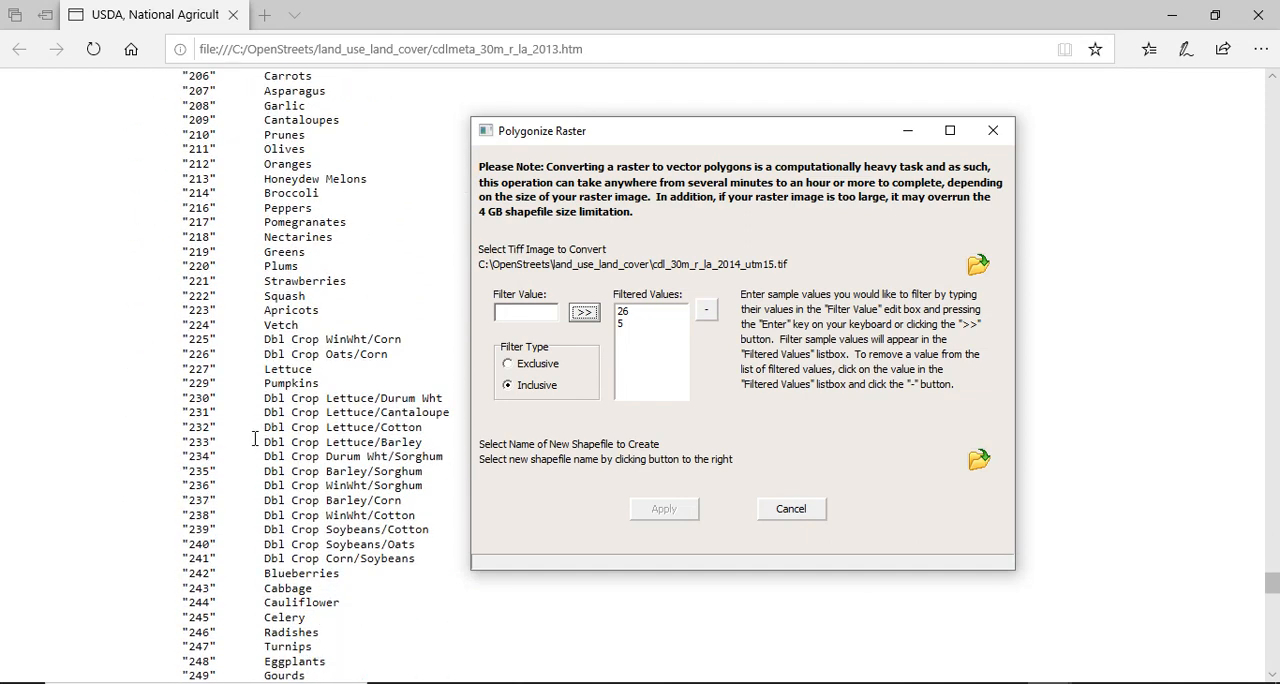
scroll(255, 438, "down", 2)
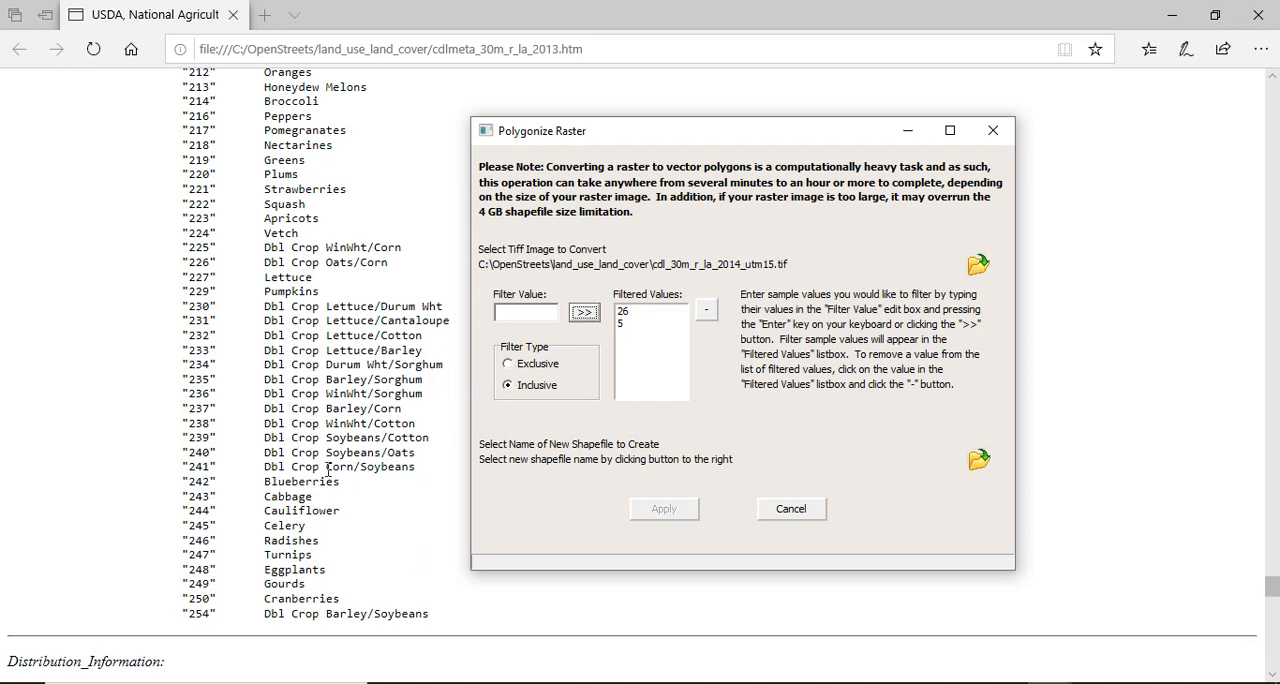
left_click(510, 312)
type("239")
left_click(586, 314)
Add 240 (Soybeans/Oats) and one further code to the filtered values.
type("240")
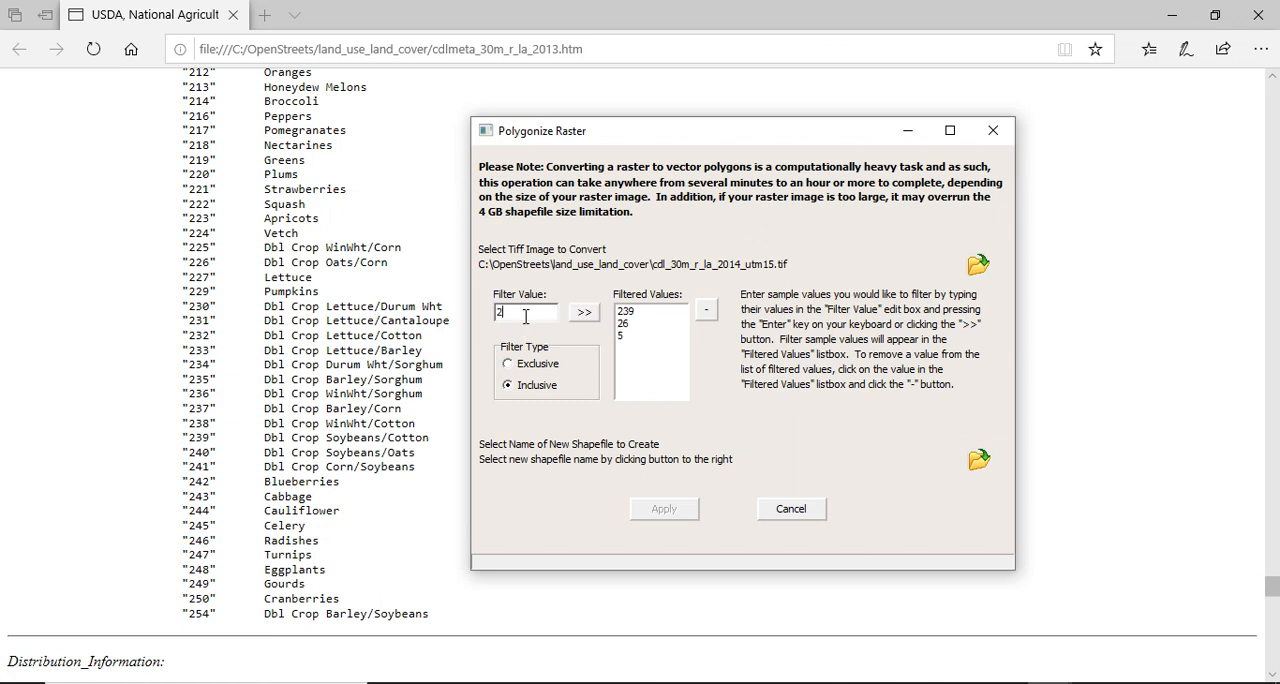
left_click(578, 315)
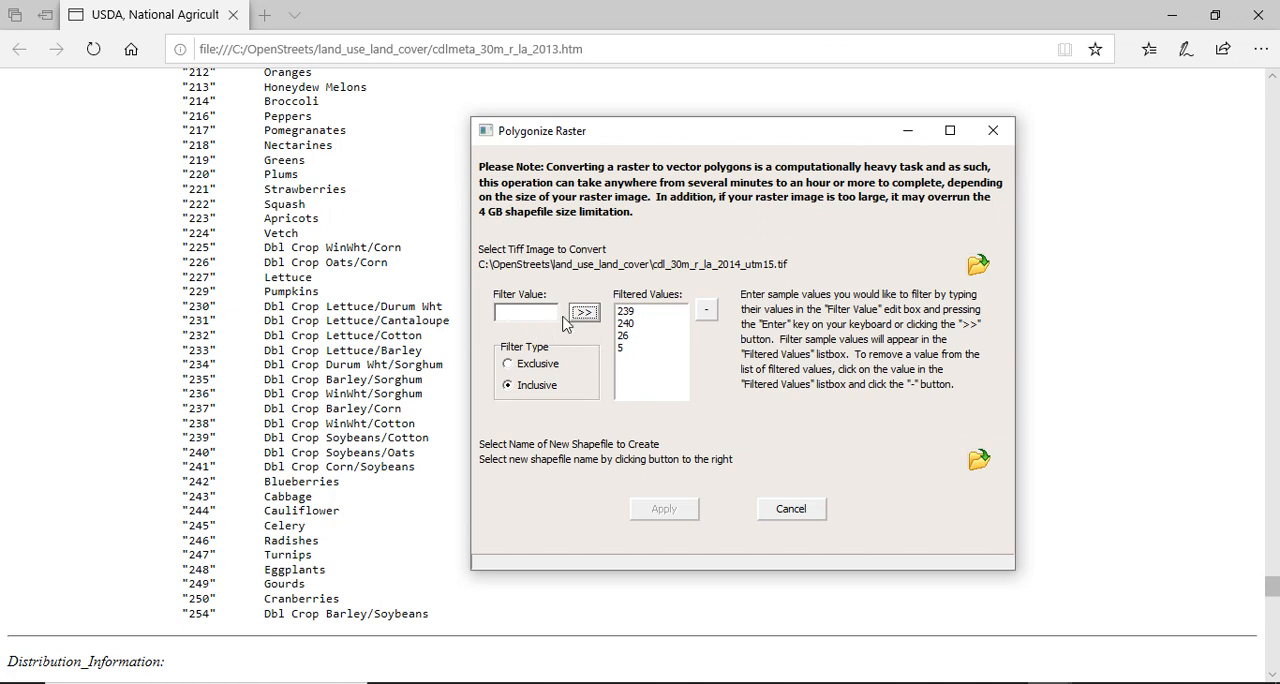
left_click(531, 314)
type("26")
left_click(583, 313)
Set the output shapefile to landcover.shp in the land_use_land_cover folder, replacing the existing file.
left_click(978, 463)
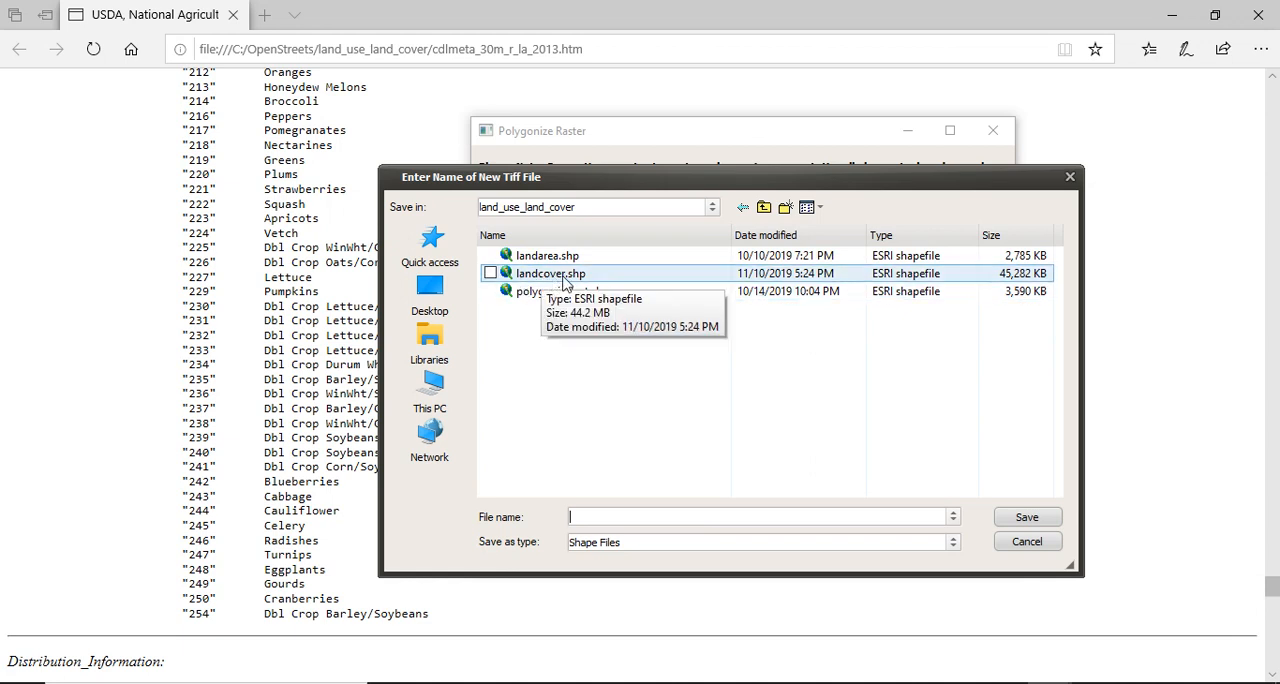
double_click(565, 275)
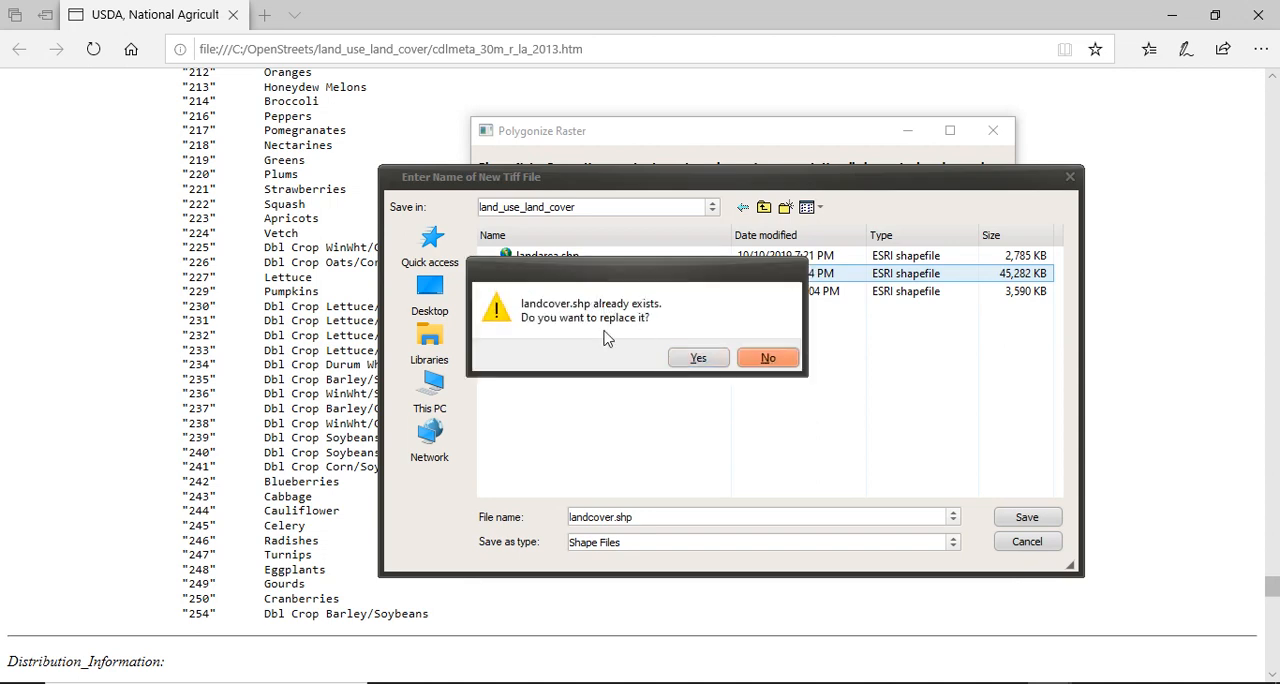
left_click(688, 359)
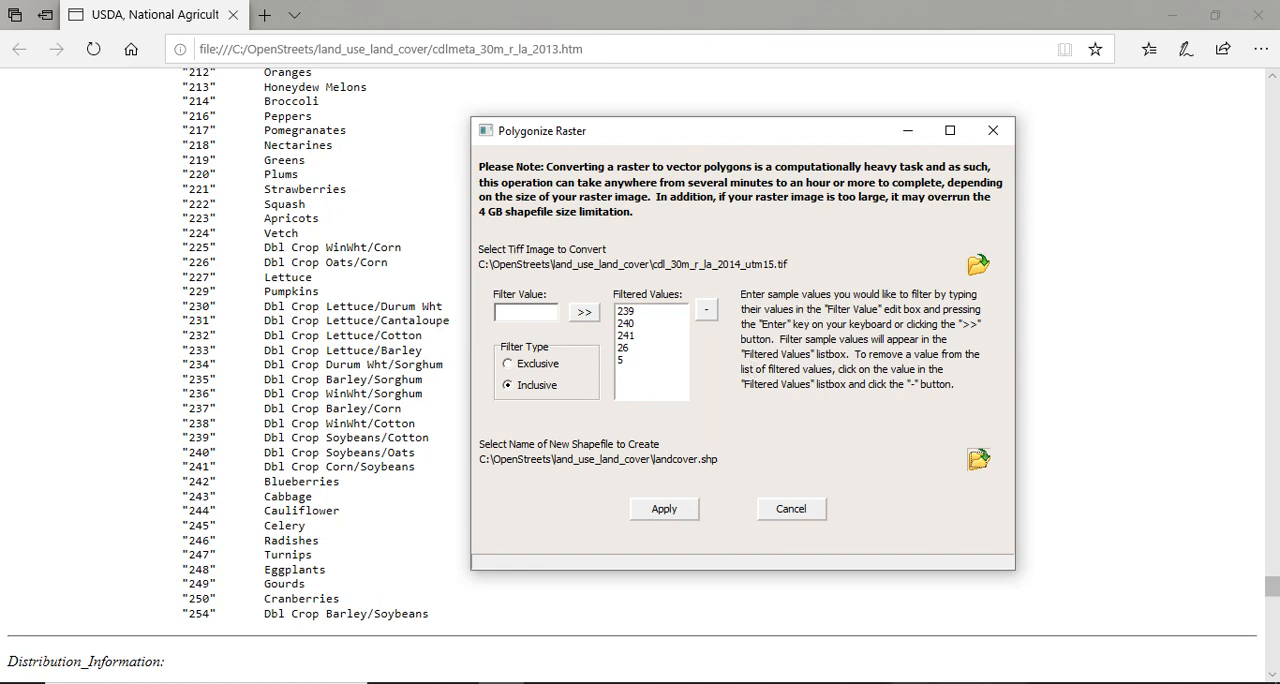
Return to Simple GIS, run the raster-to-polygon conversion and add the new shapefile to the current map.
left_click(1172, 14)
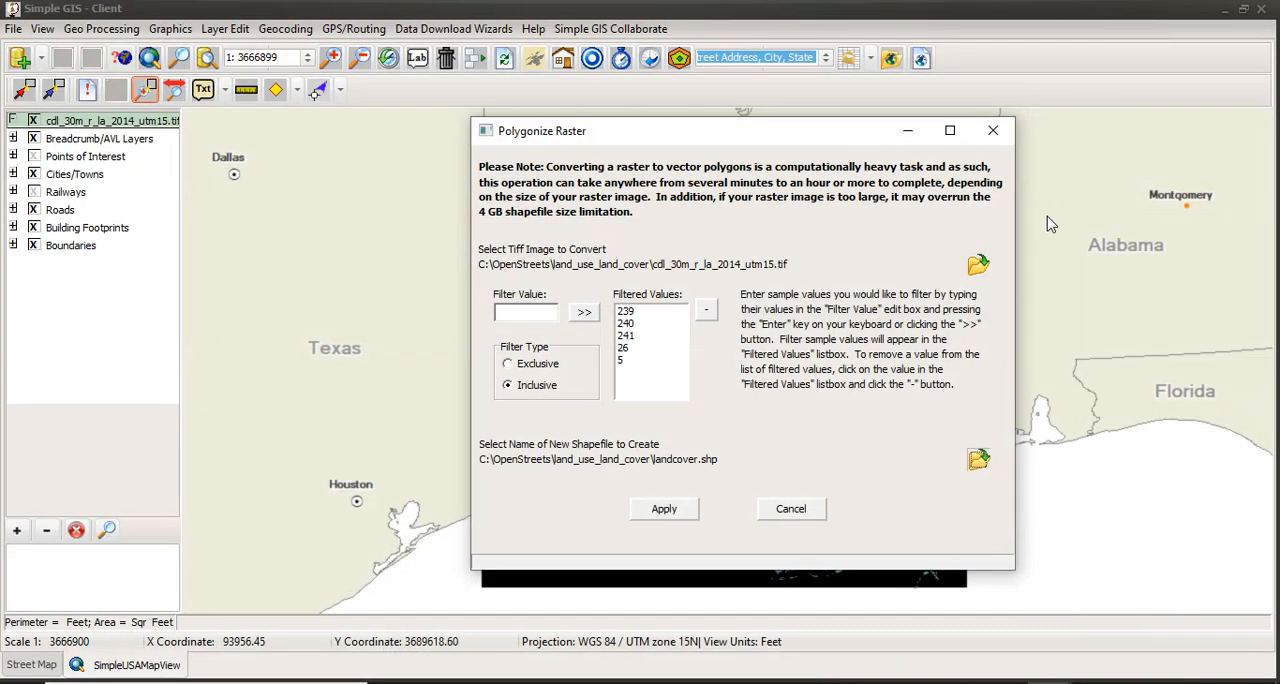
left_click(672, 513)
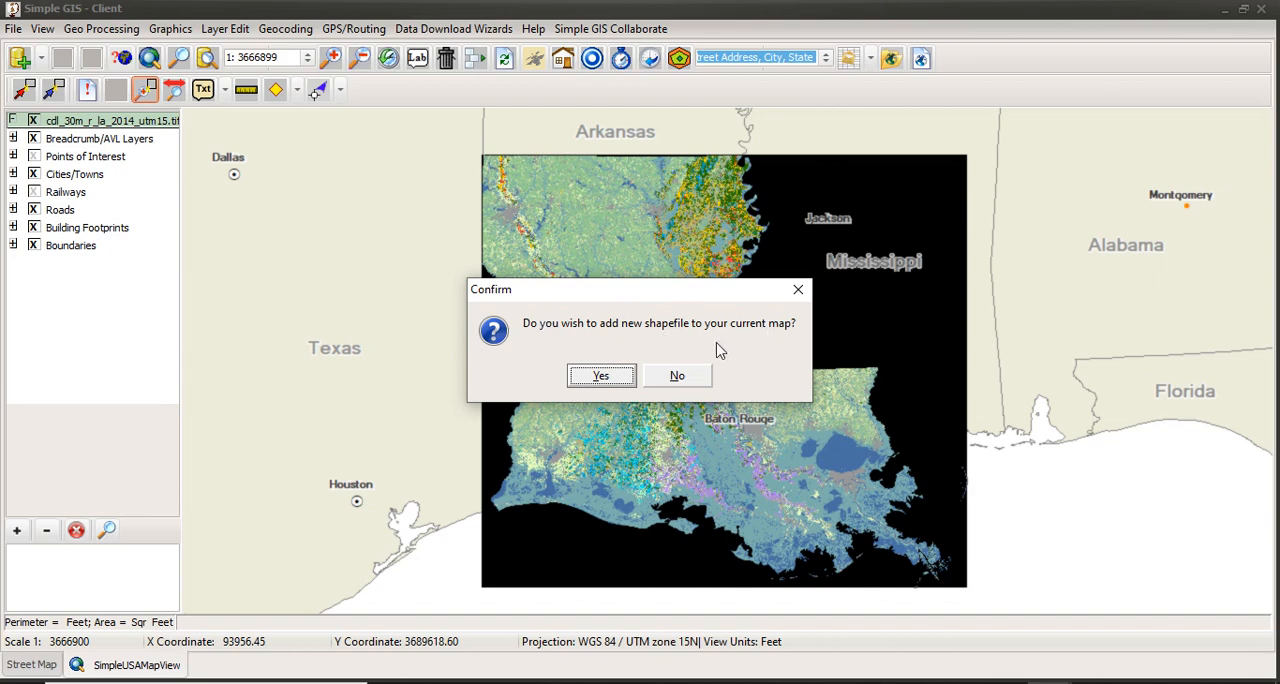
left_click(601, 376)
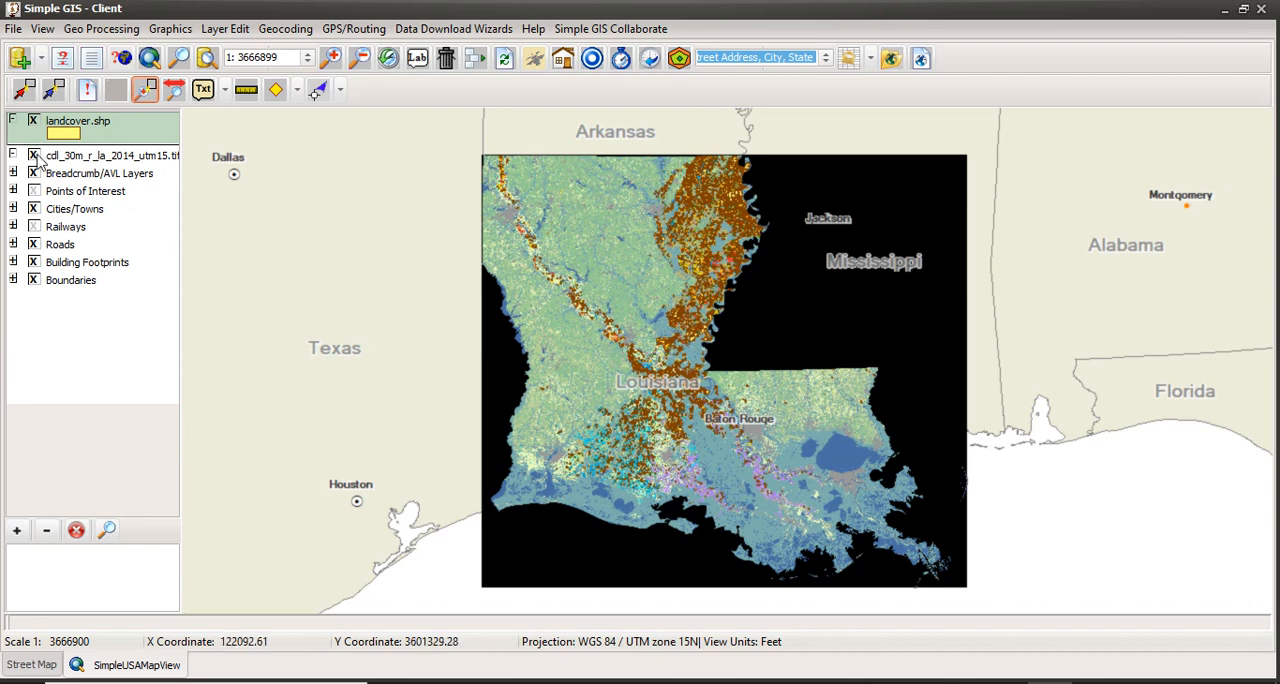
Hide the cdl_30m_r_la_2014_utm15.tif raster layer and open the legend settings of the landcover.shp layer.
left_click(33, 156)
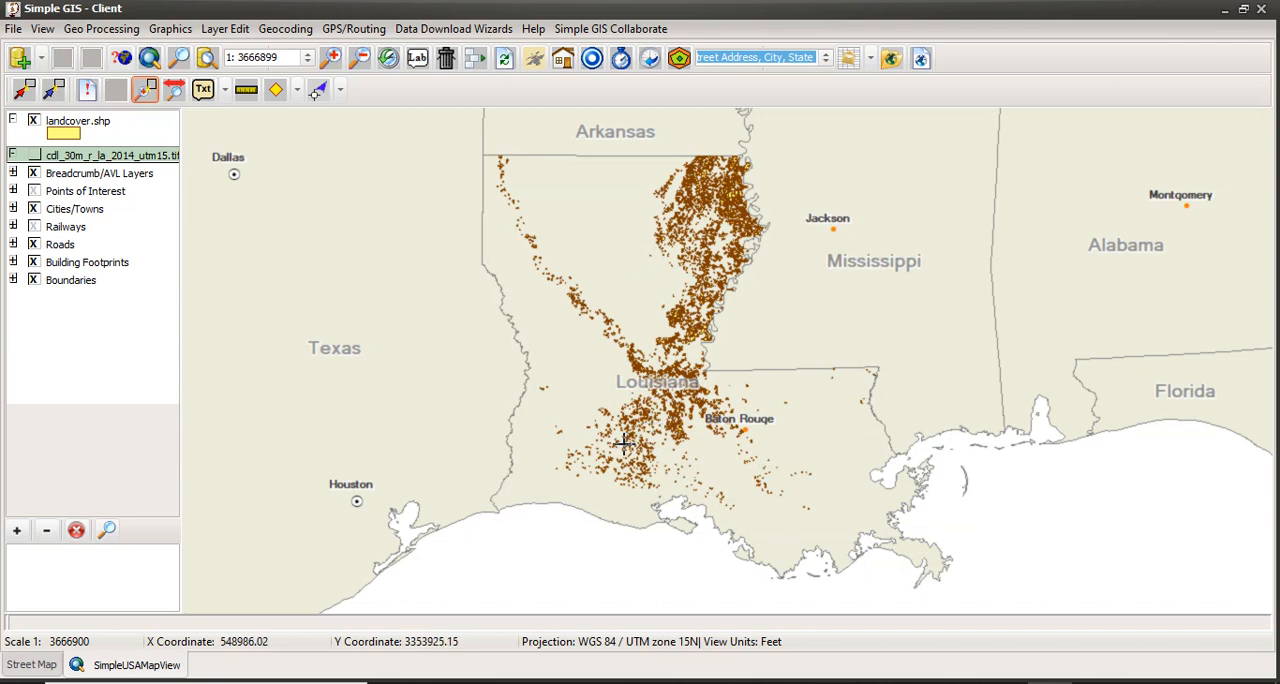
left_click(68, 135)
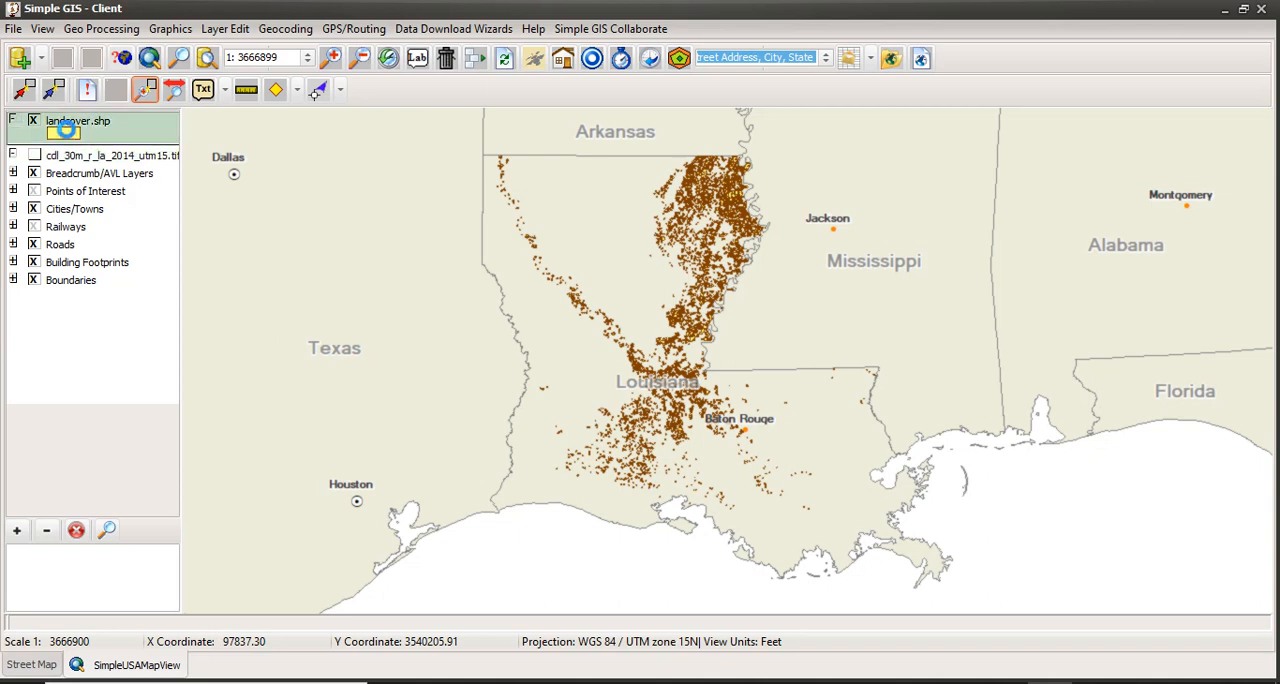
double_click(68, 135)
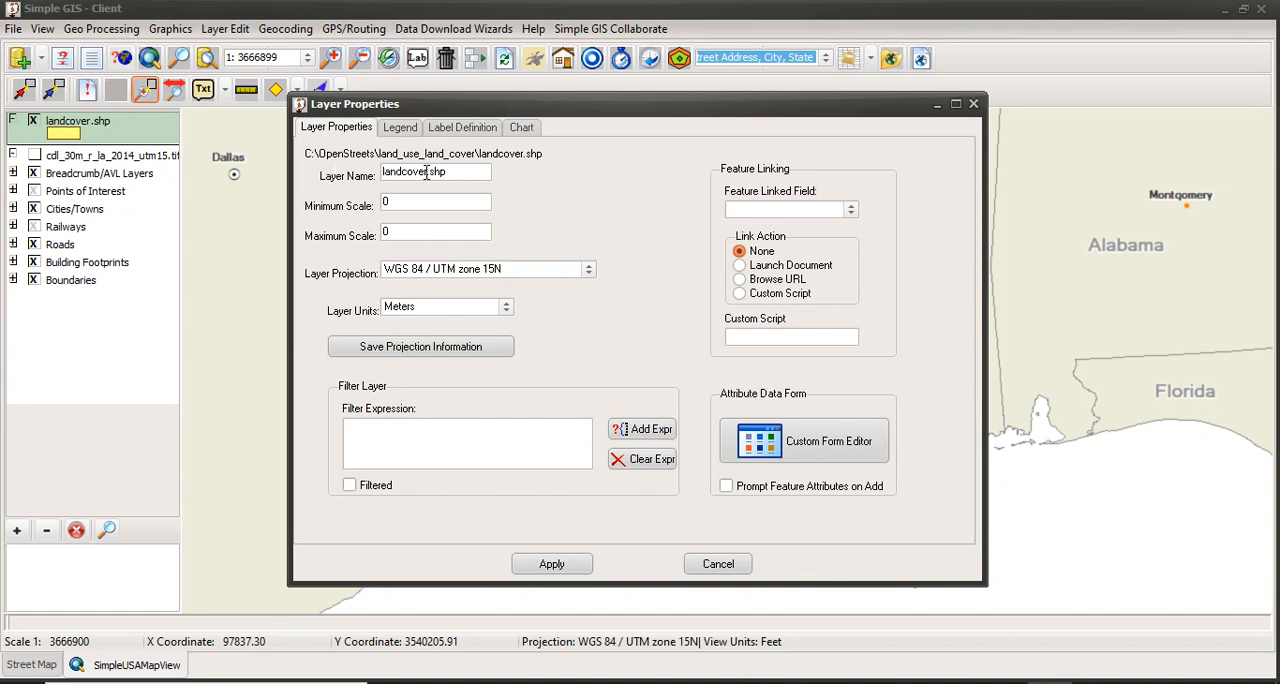
left_click(400, 130)
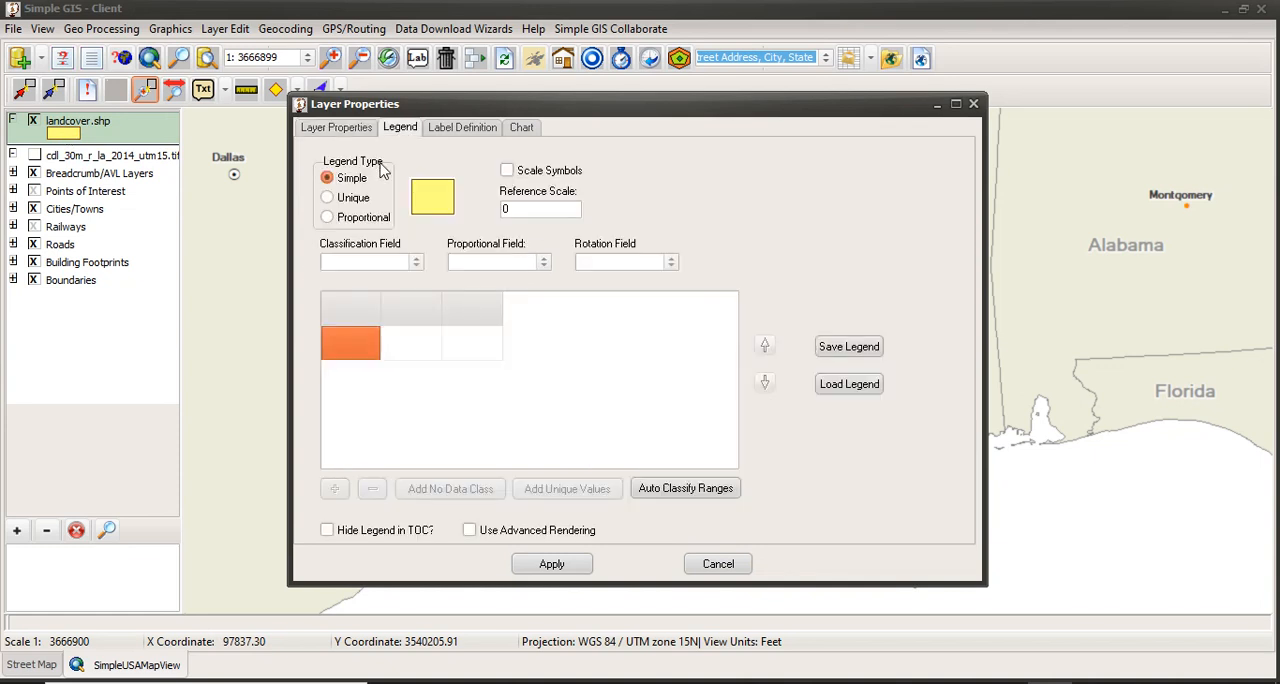
Set the simple legend symbol of landcover.shp to the solid dark green fill.
left_click(432, 200)
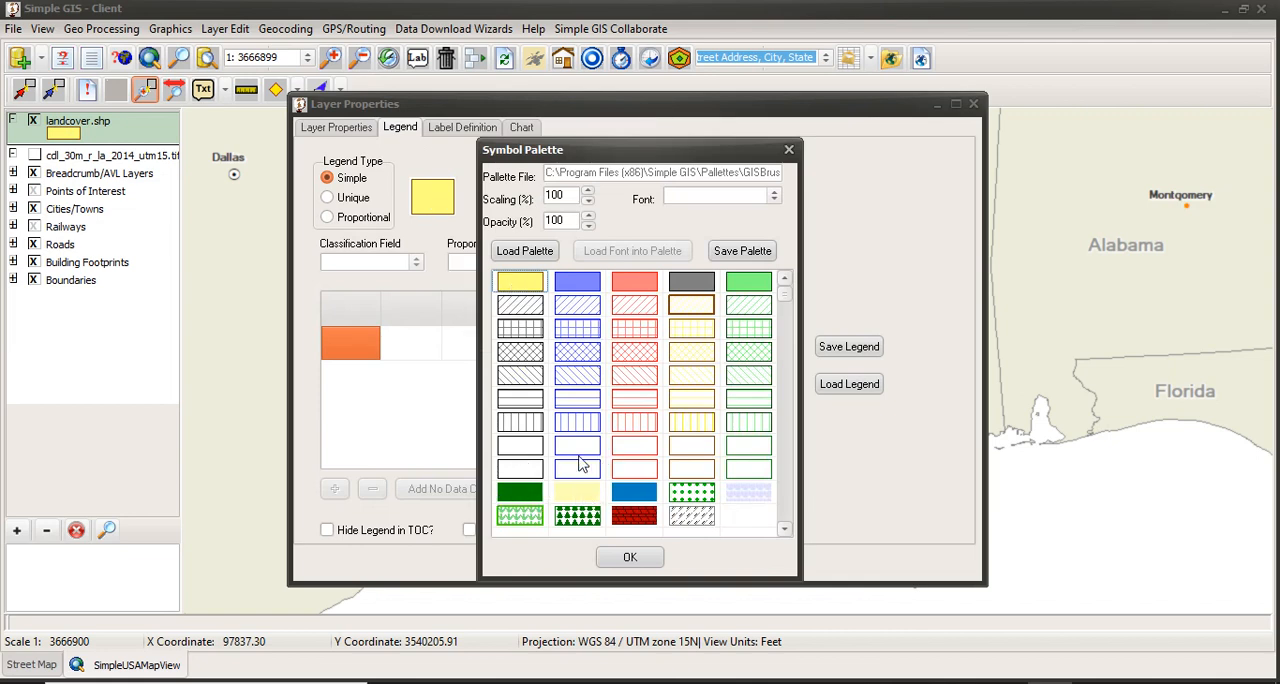
left_click(520, 492)
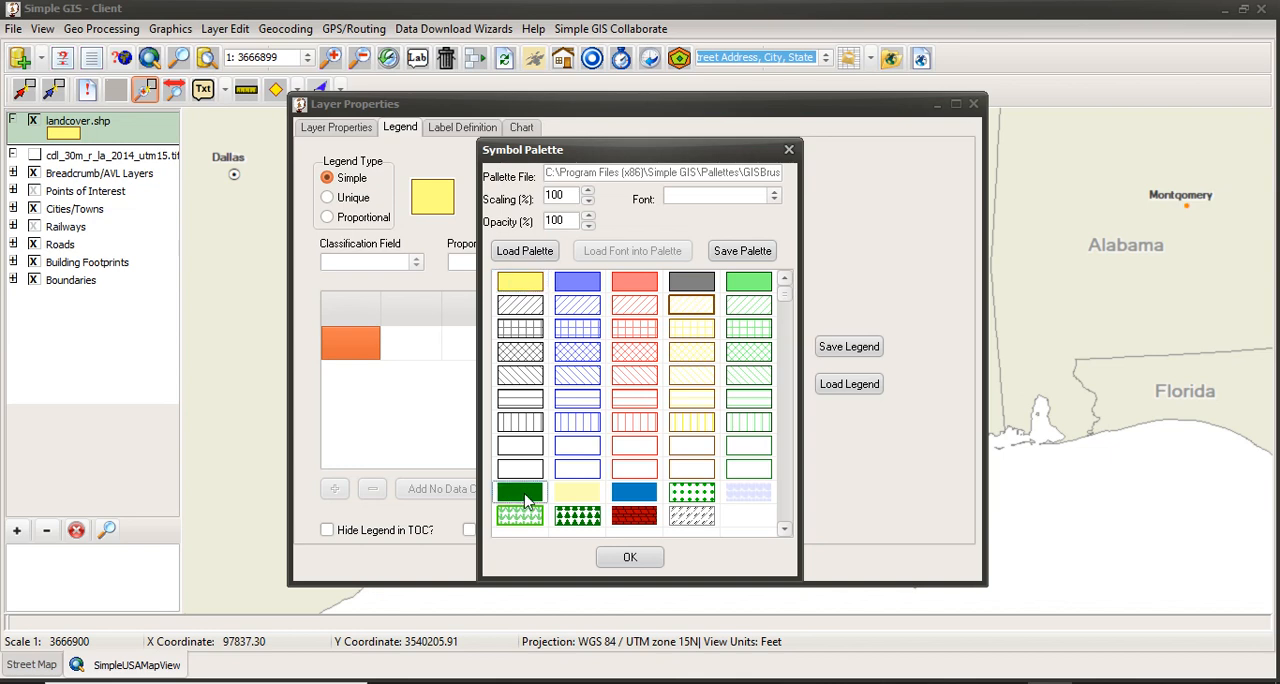
left_click(630, 557)
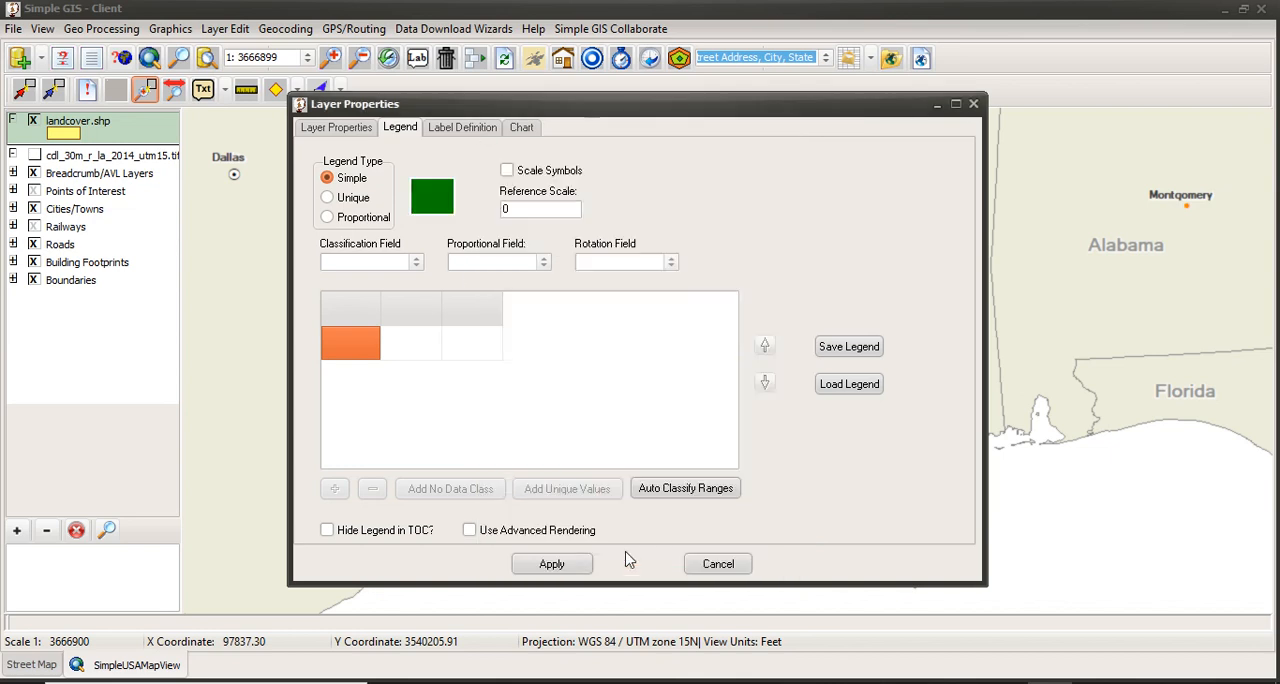
Switch the legend type to Unique, classify by the VALUE field and add all its unique values.
left_click(328, 198)
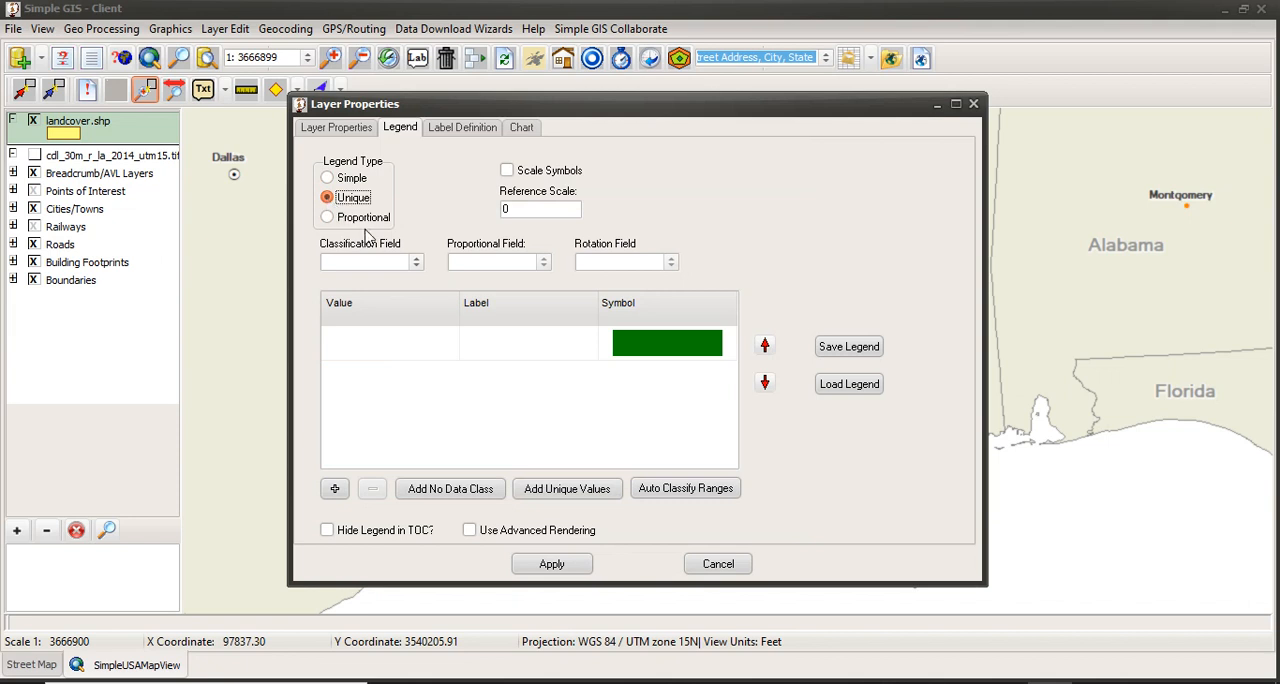
left_click(417, 264)
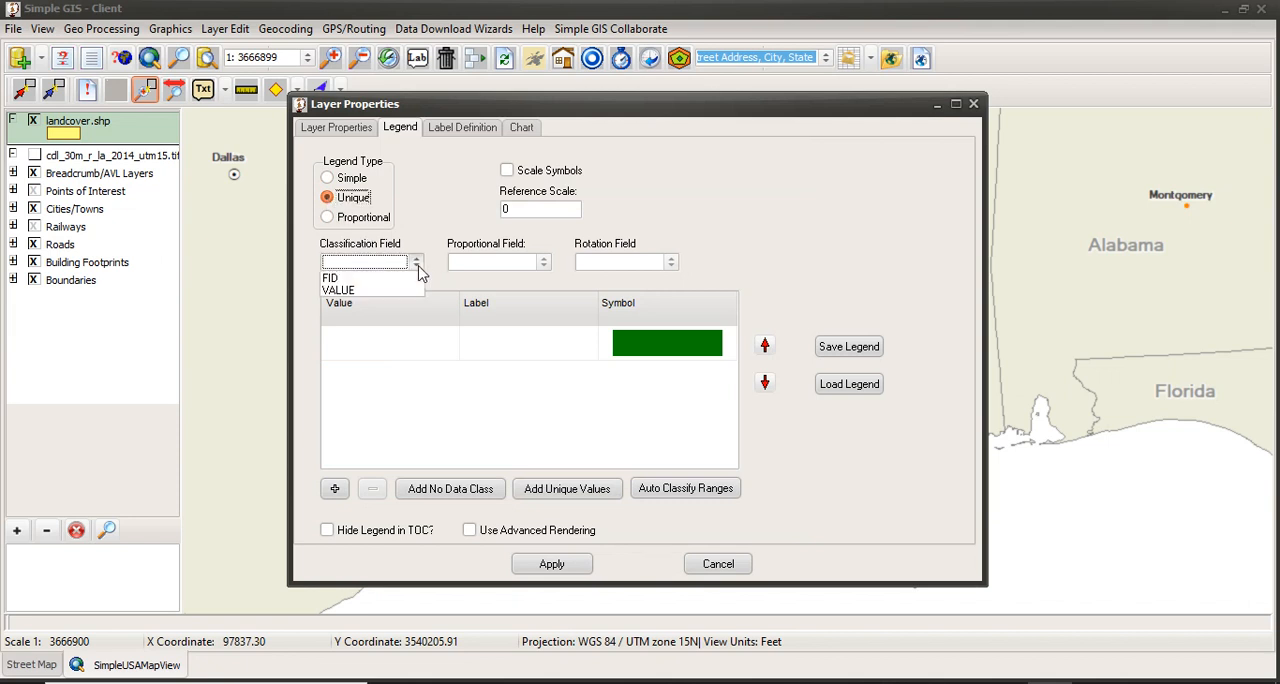
left_click(380, 293)
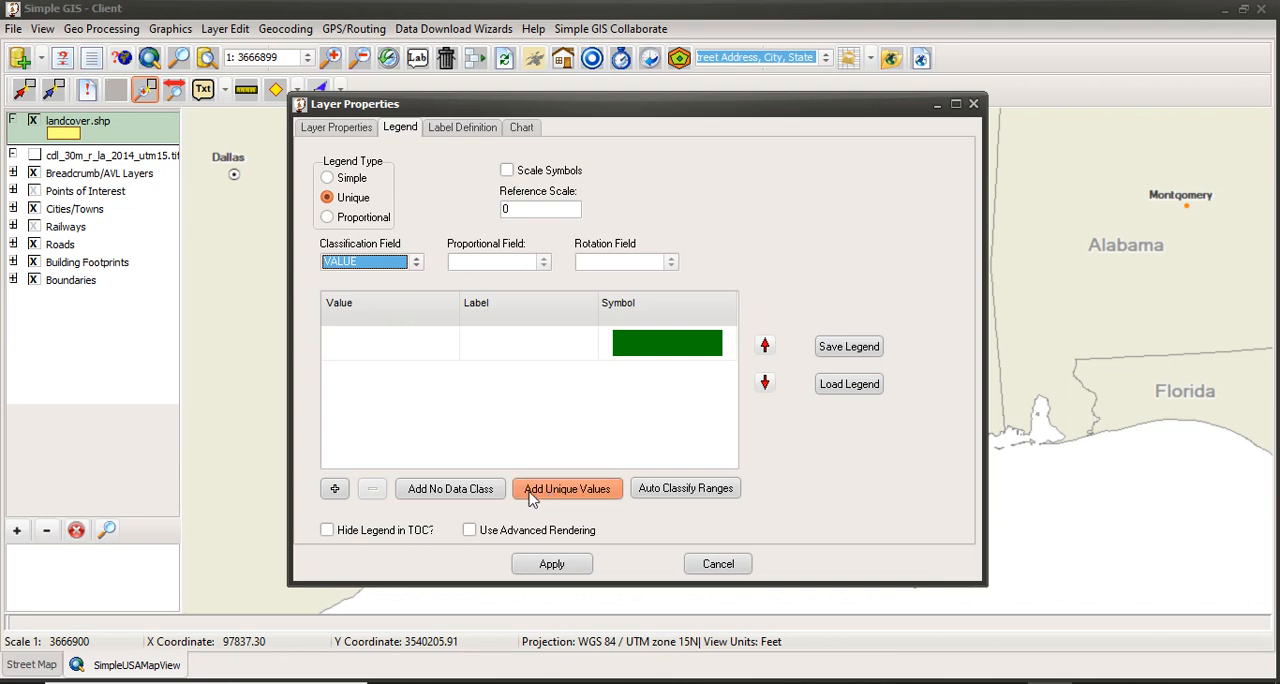
left_click(567, 489)
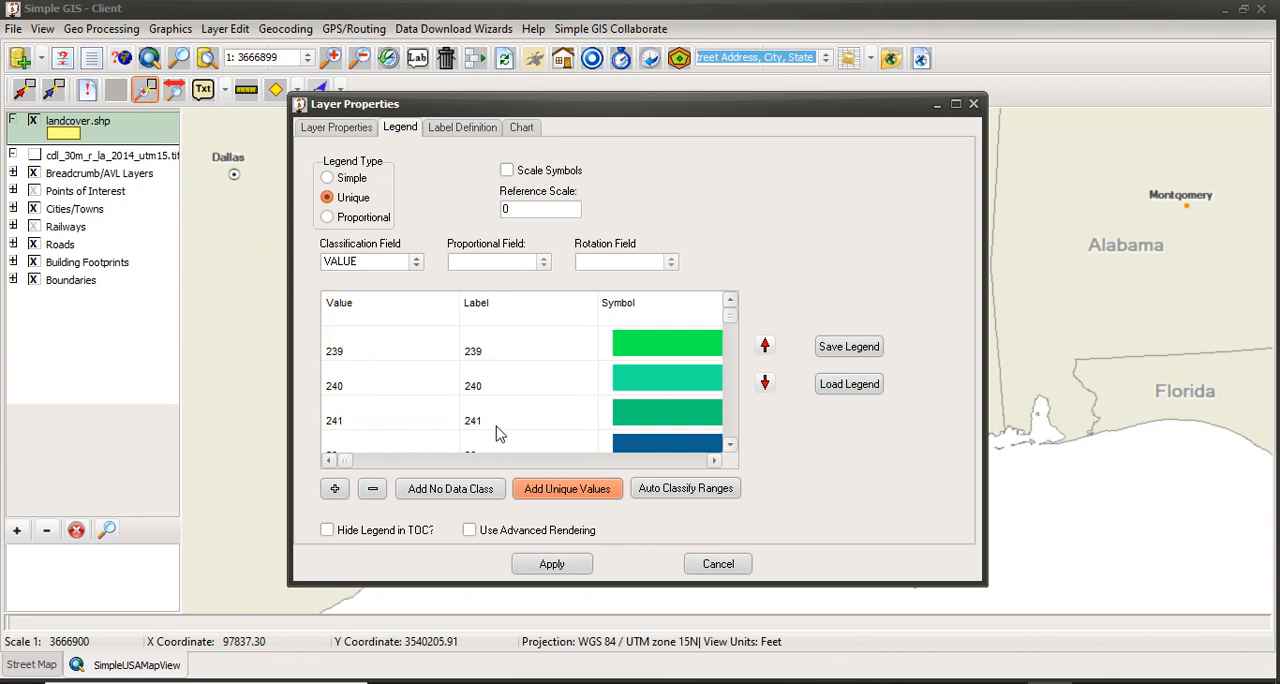
Review the generated classes from 239 through No Data and apply the unique-value legend to landcover.shp.
left_click(729, 446)
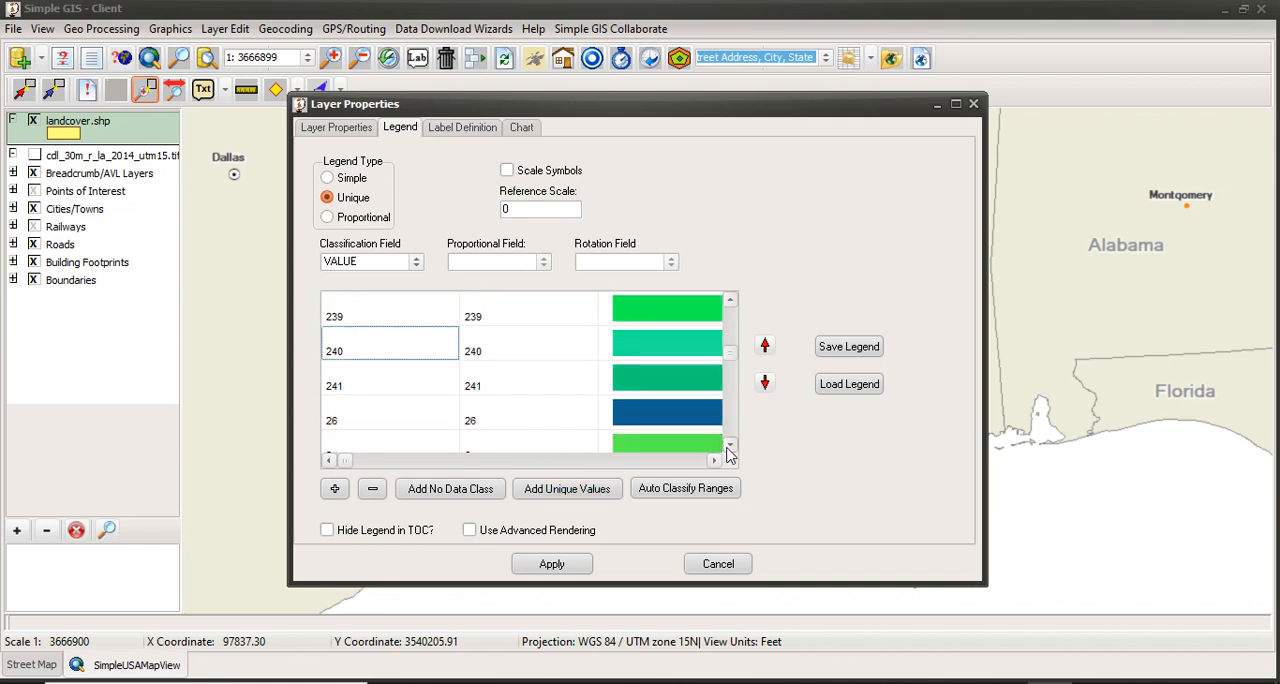
left_click(729, 446)
left_click(729, 446)
left_click(364, 350)
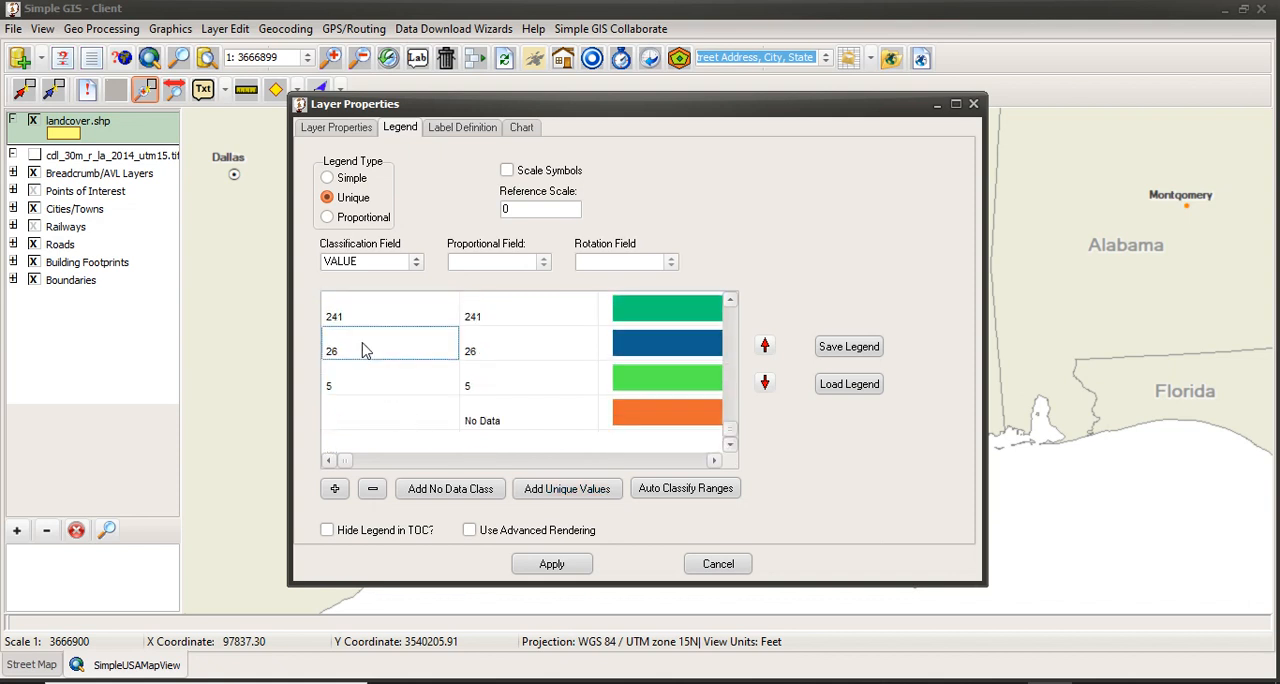
left_click(364, 328)
key("Up")
left_click(394, 349)
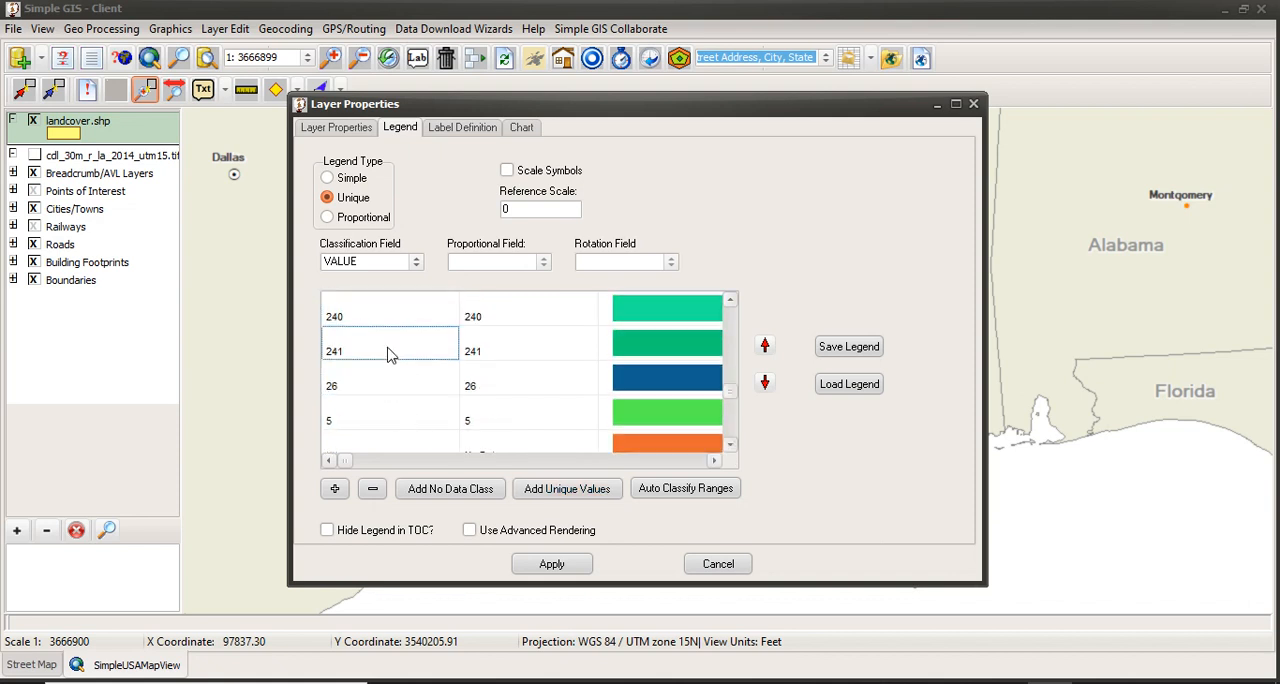
left_click(386, 320)
key("Up")
left_click(413, 358)
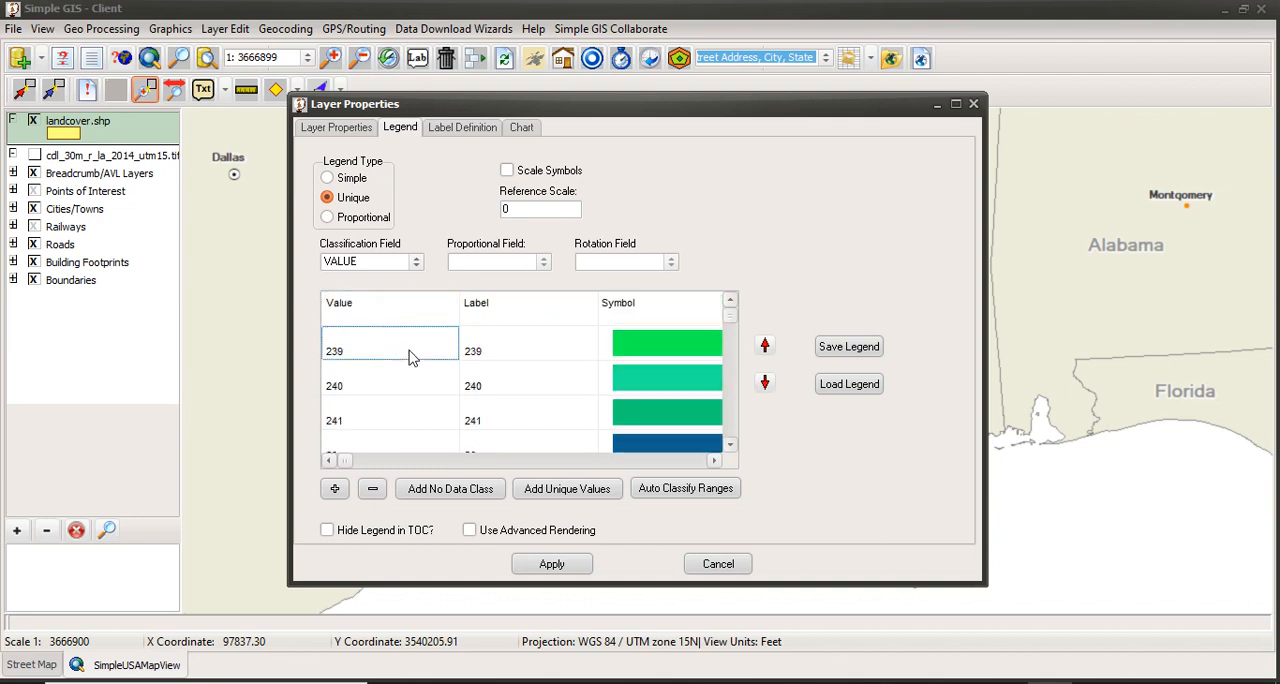
left_click(408, 383)
key("Down")
key("Down")
key("Down")
key("Down")
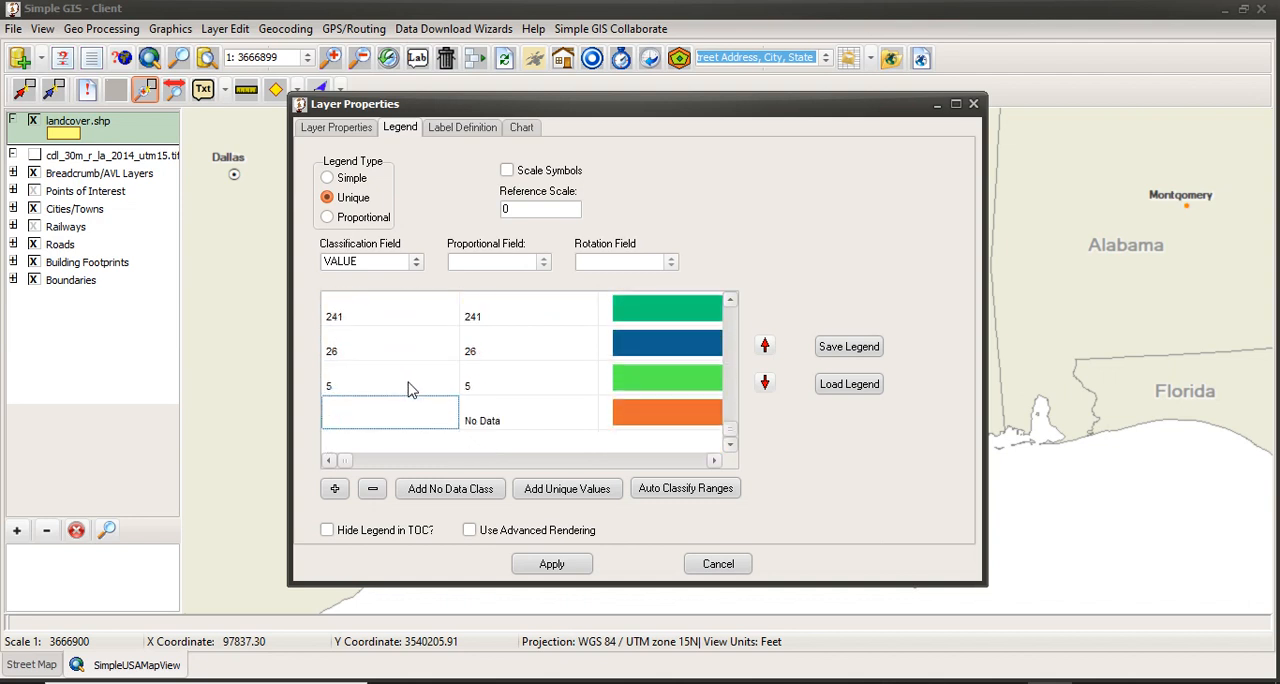
left_click(551, 565)
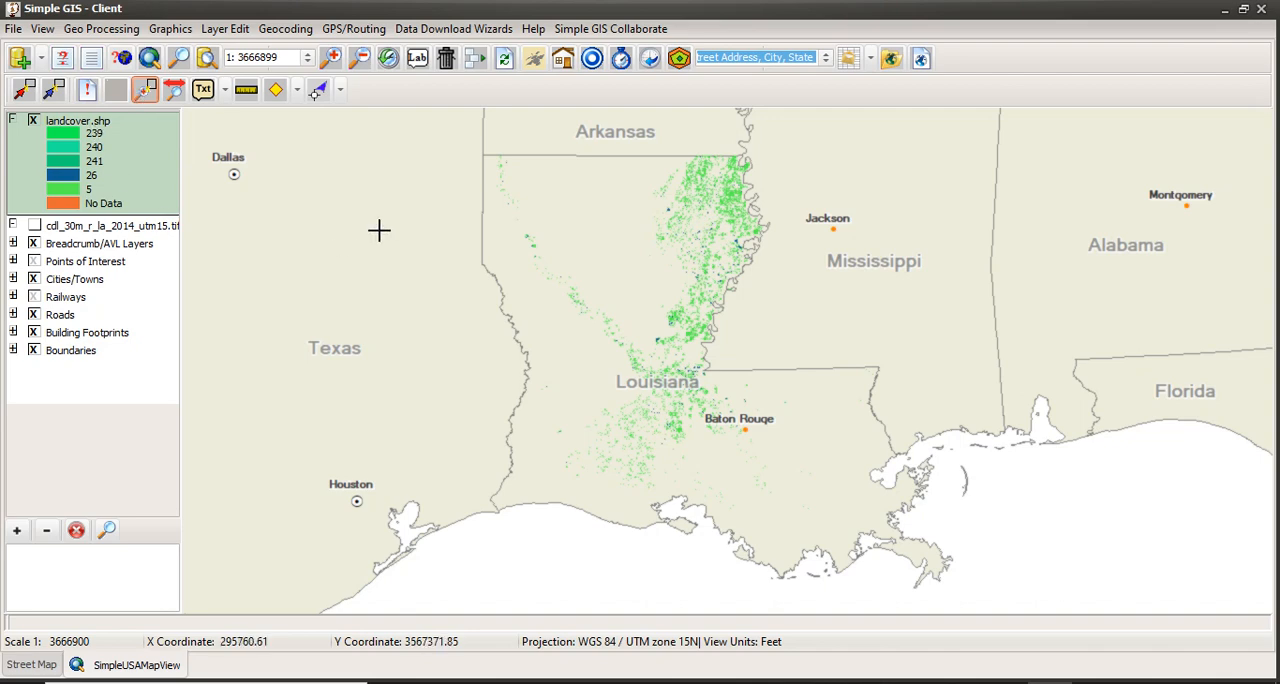
Examine the farm fields in central Louisiana up close and identify the attributes of a light green polygon beside the large dark blue one.
left_click_drag(651, 338, 662, 348)
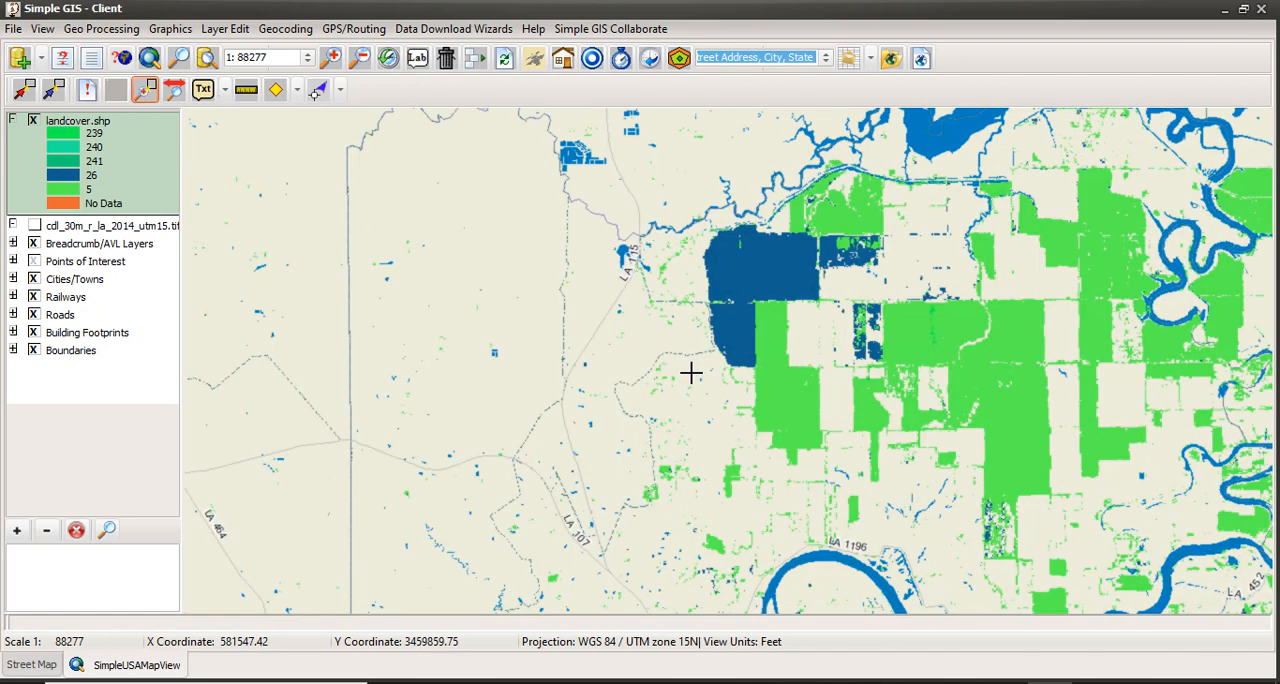
left_click_drag(774, 403, 656, 391)
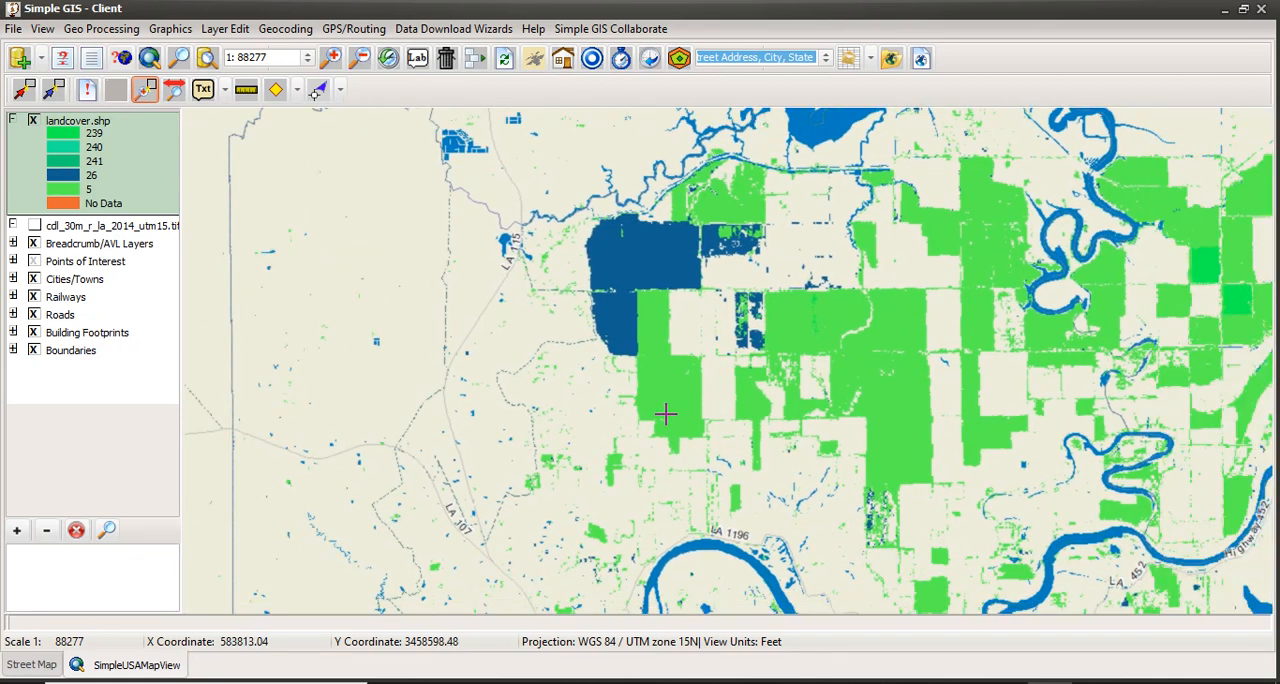
scroll(665, 413, "up", 1)
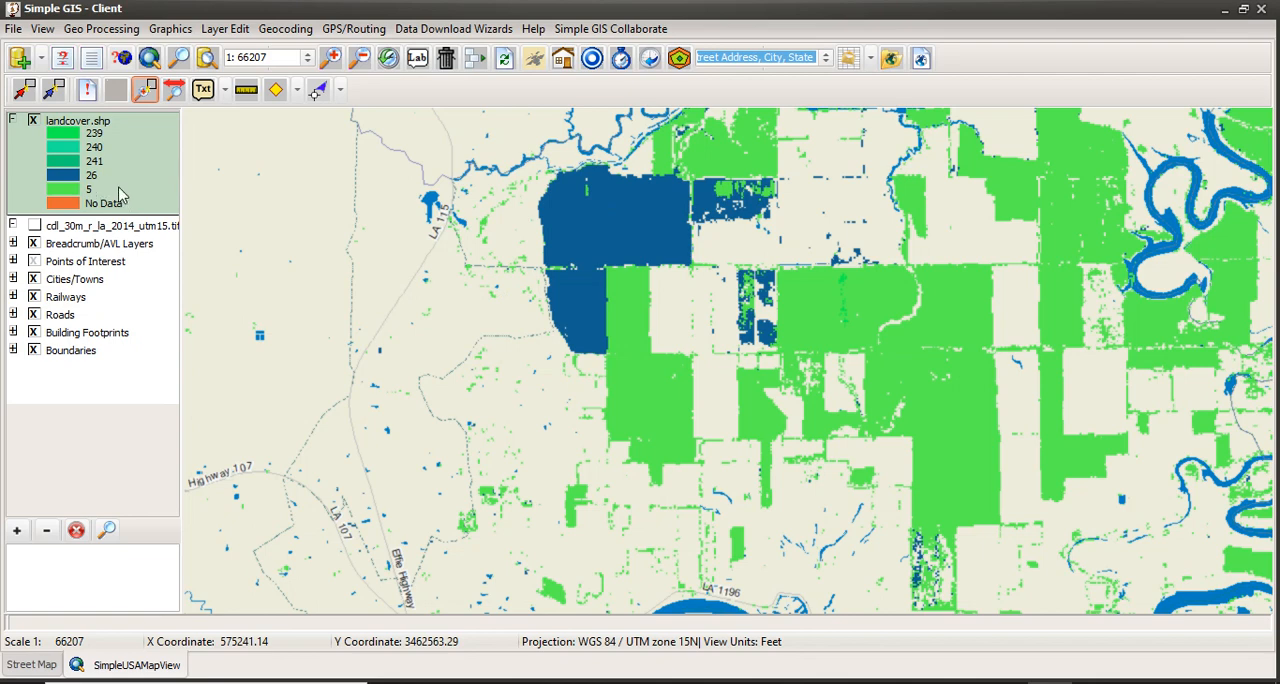
left_click(87, 97)
left_click(622, 361)
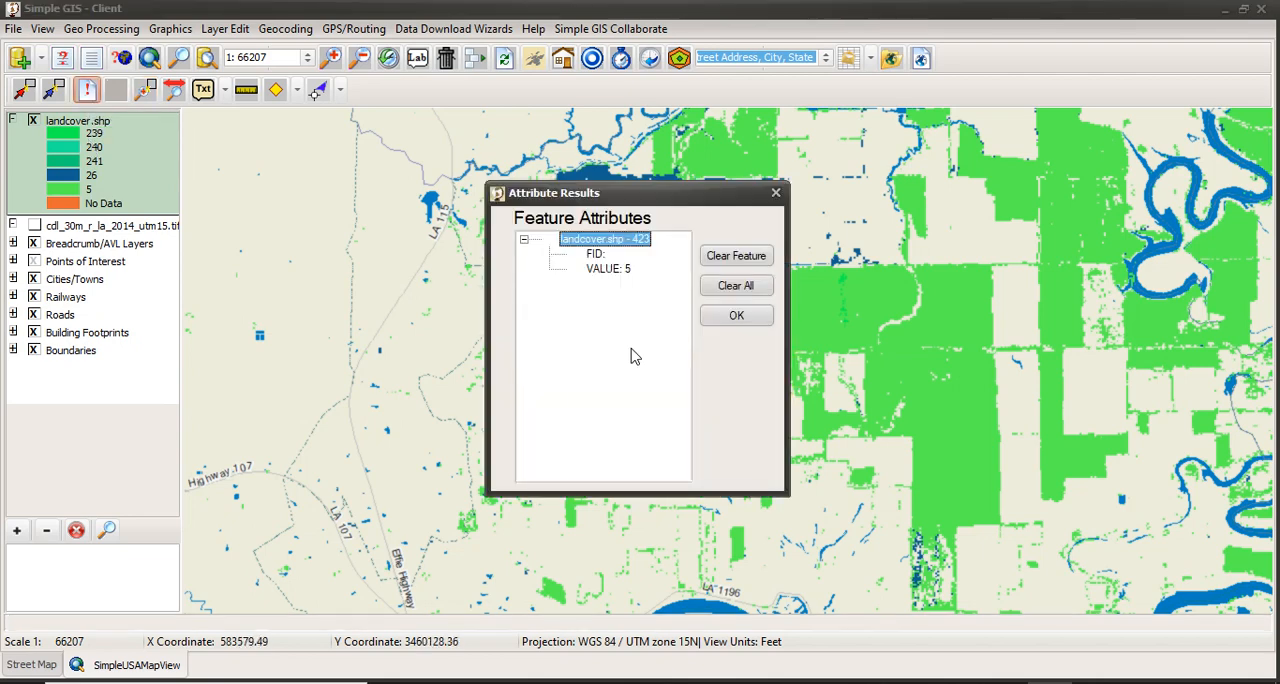
left_click(592, 272)
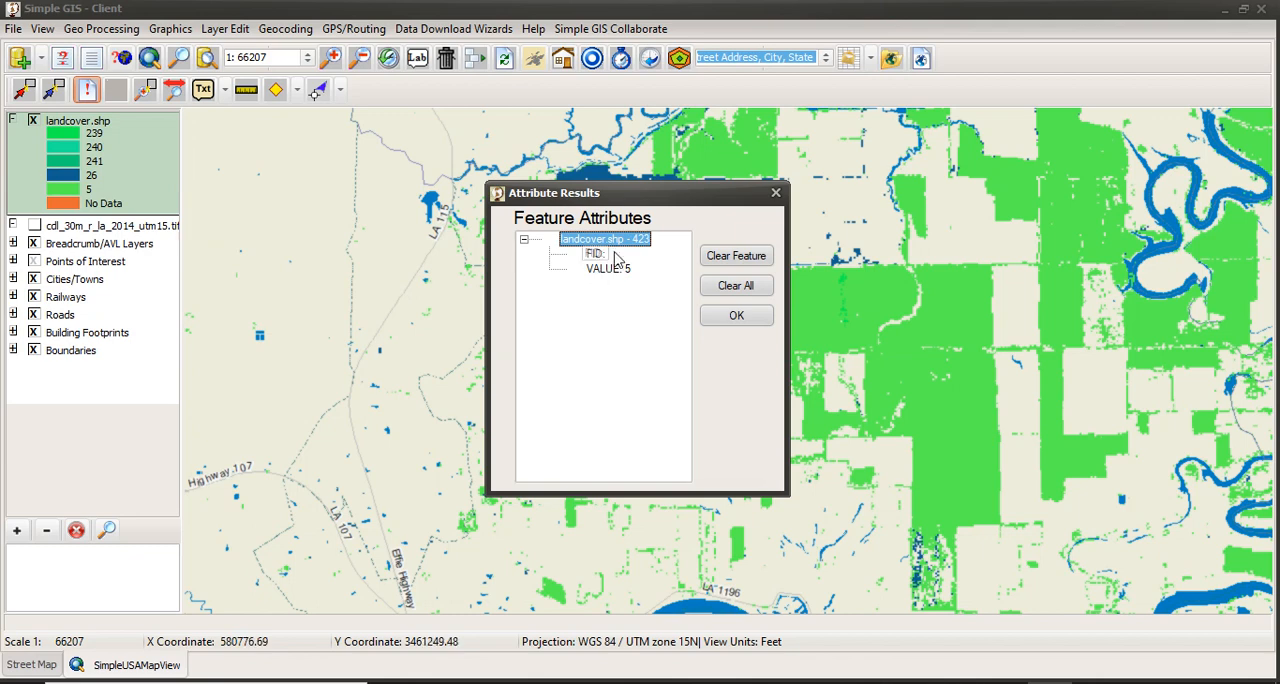
left_click(712, 316)
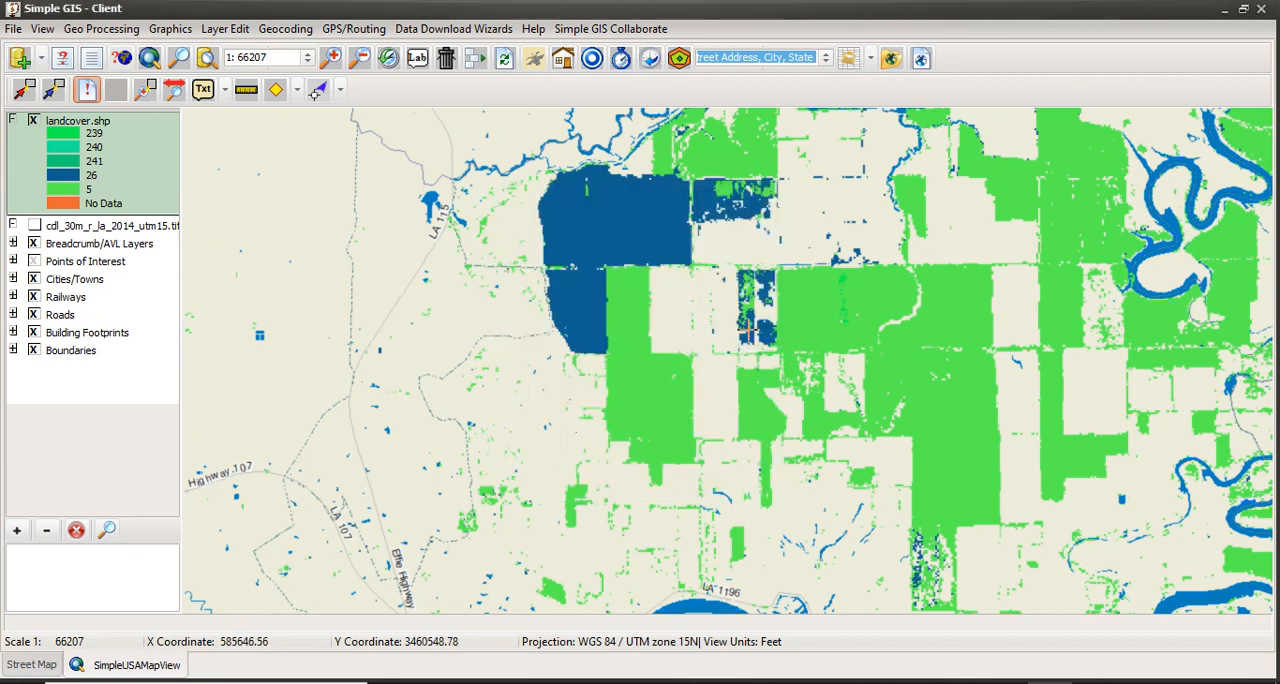
Identify the attributes of the large dark blue polygon, with the results window moved clear of it.
left_click(634, 229)
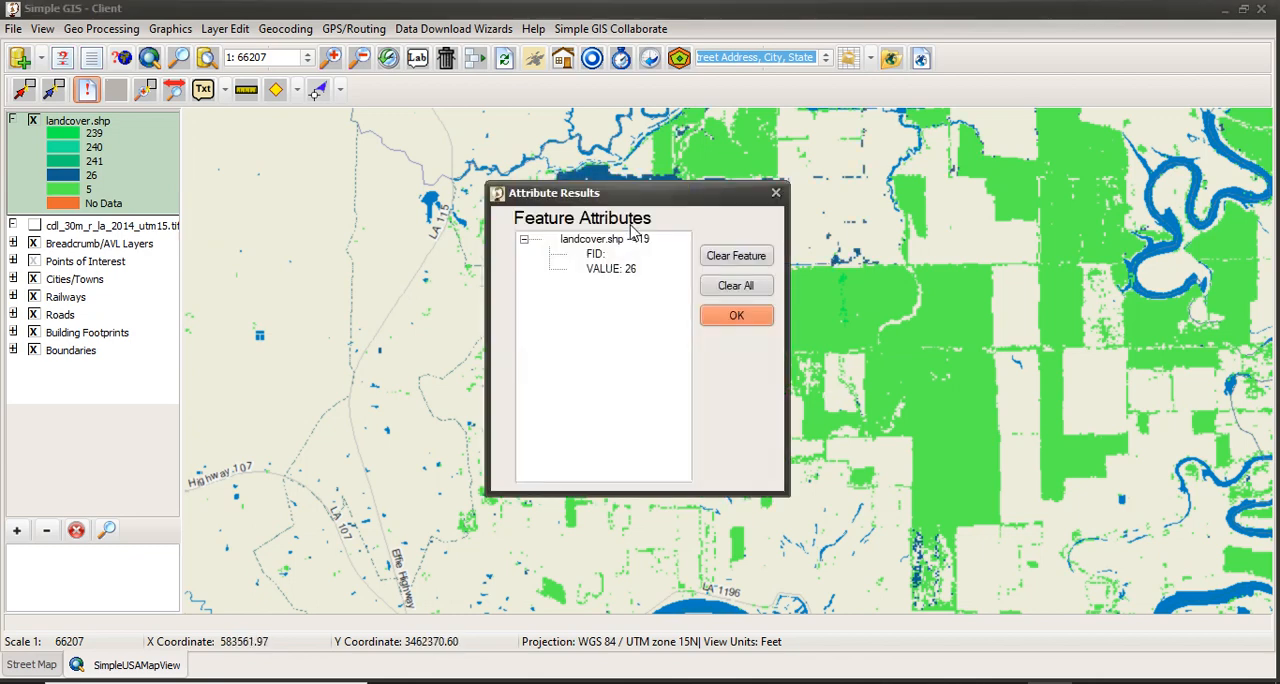
left_click_drag(573, 192, 853, 231)
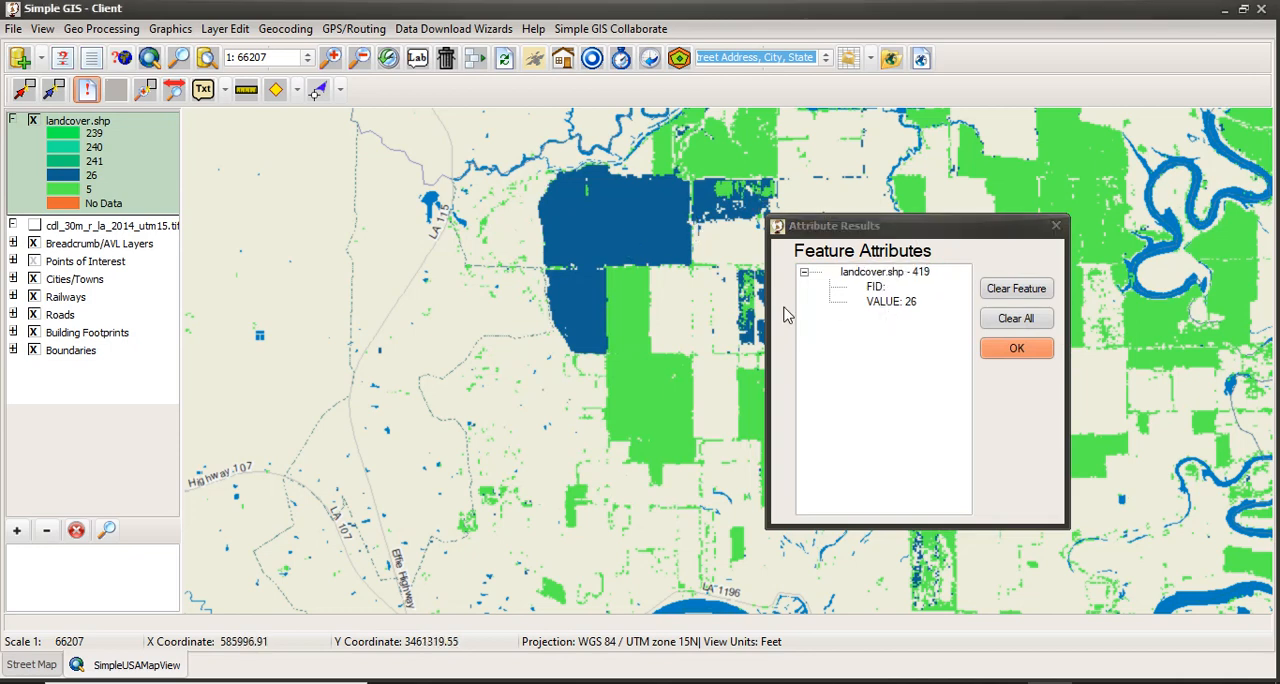
left_click(1011, 352)
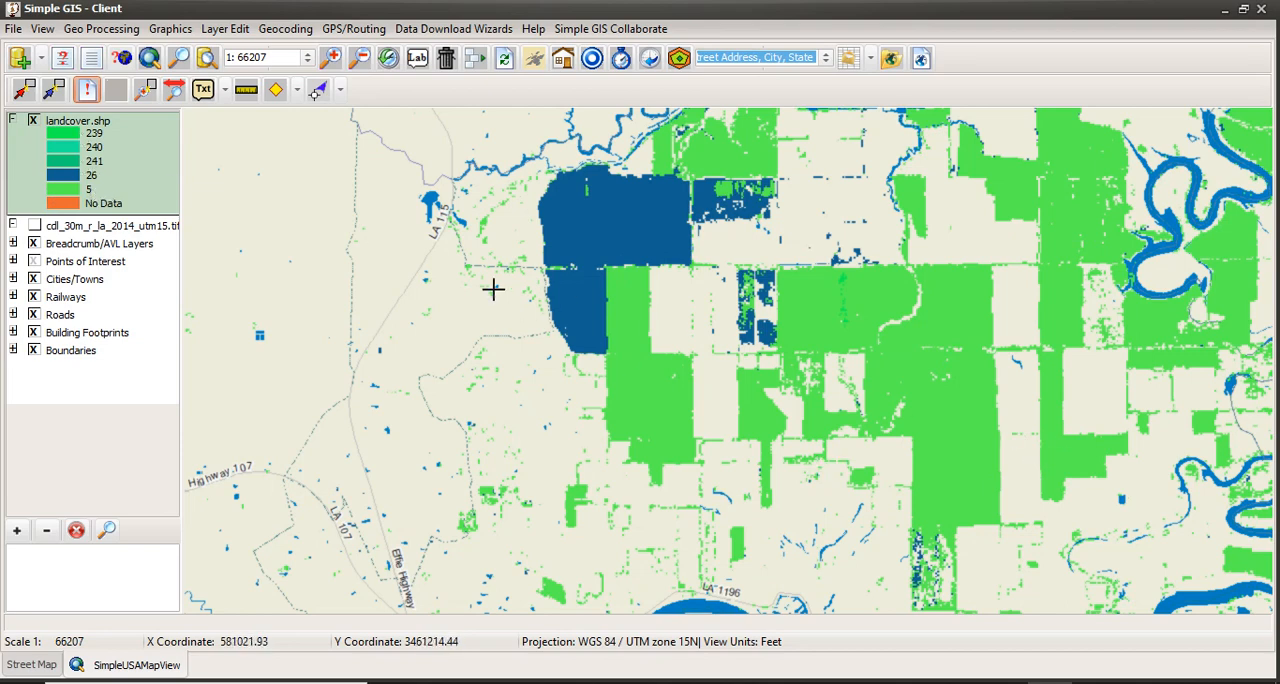
Set the view's measure units to Acres/Ft, enable Display Selected Shapes Measurements and apply the view properties.
left_click(42, 29)
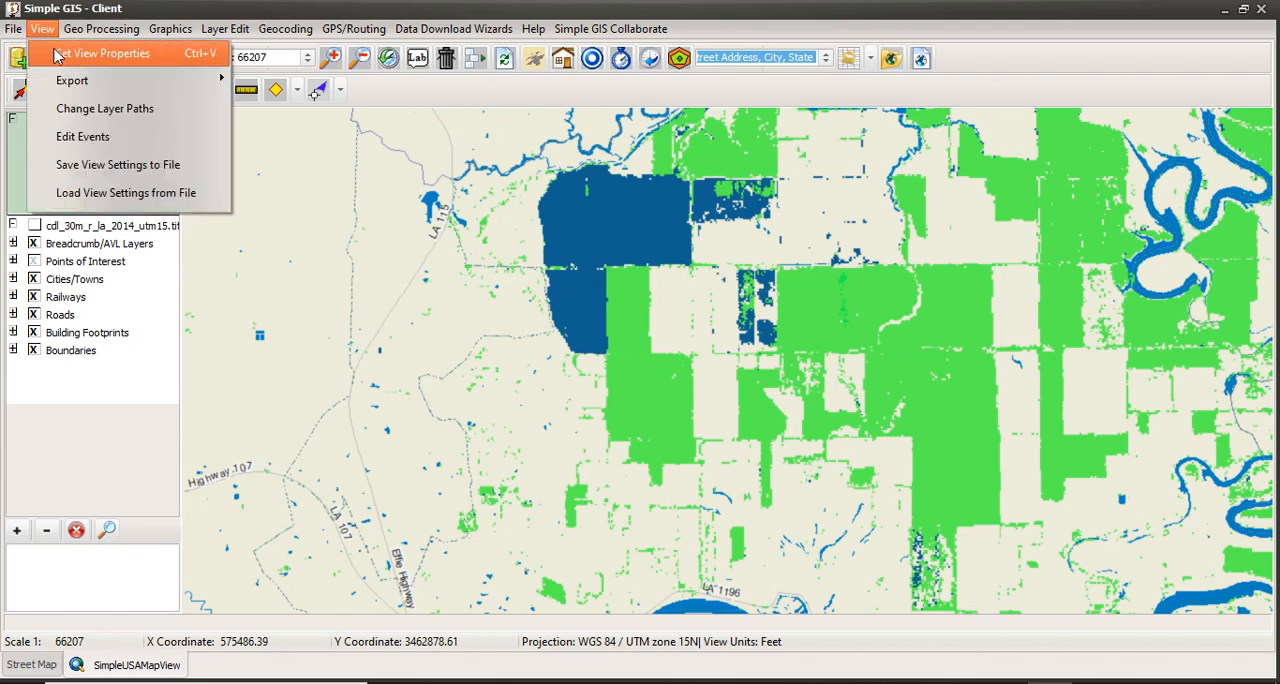
left_click(104, 55)
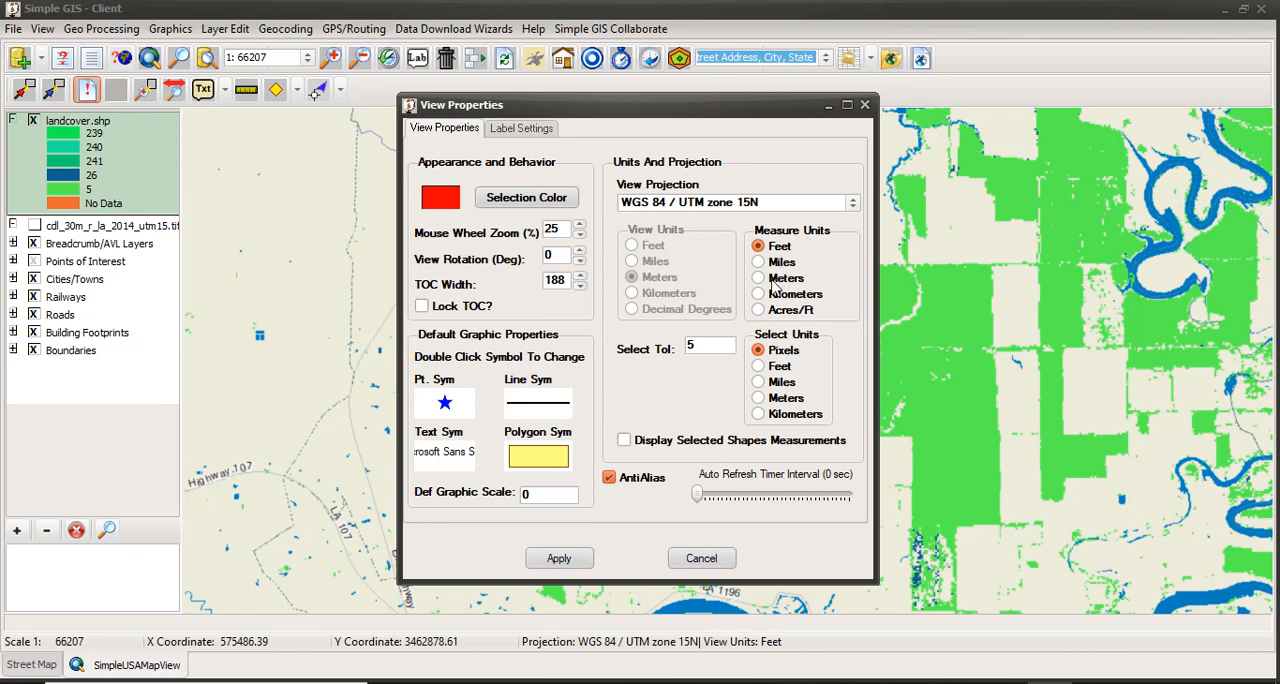
left_click(762, 312)
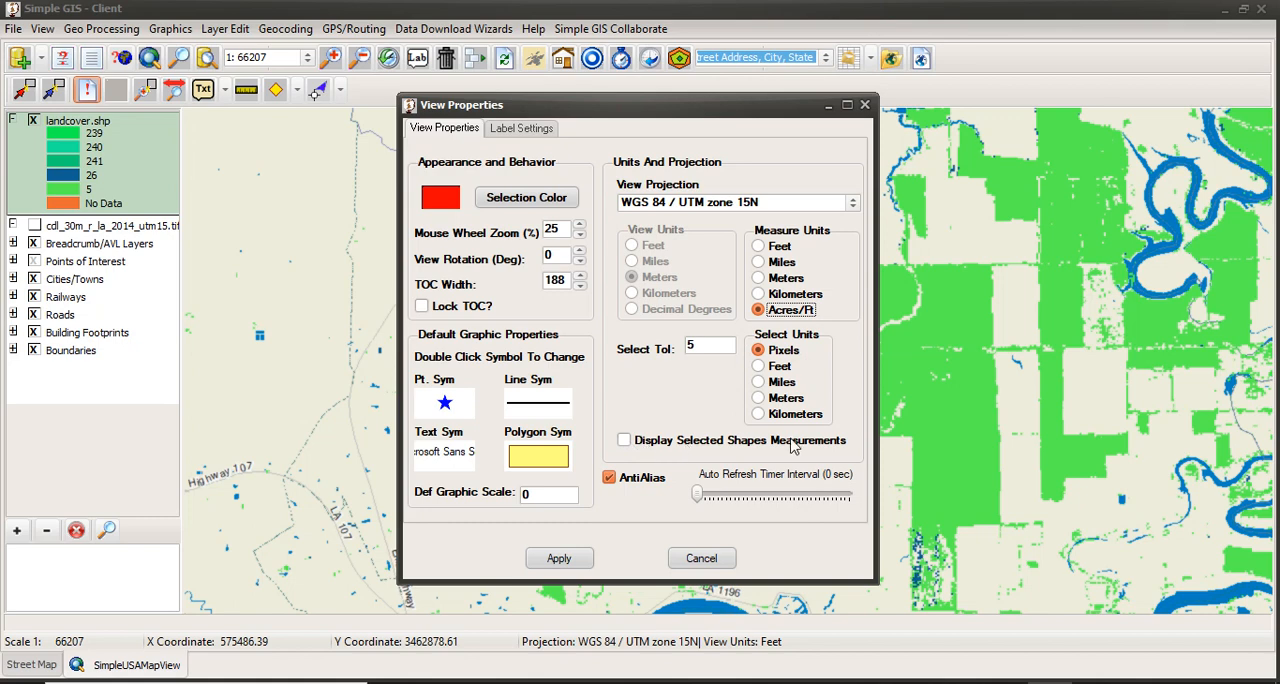
left_click(627, 445)
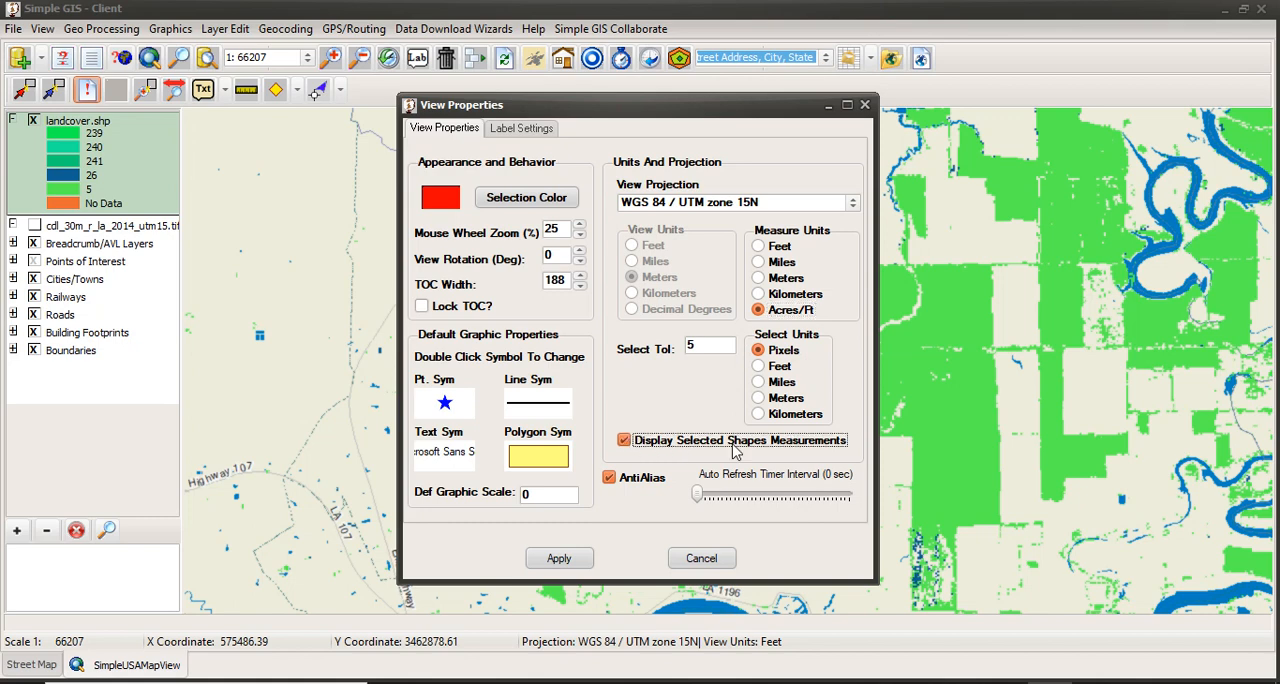
left_click(541, 561)
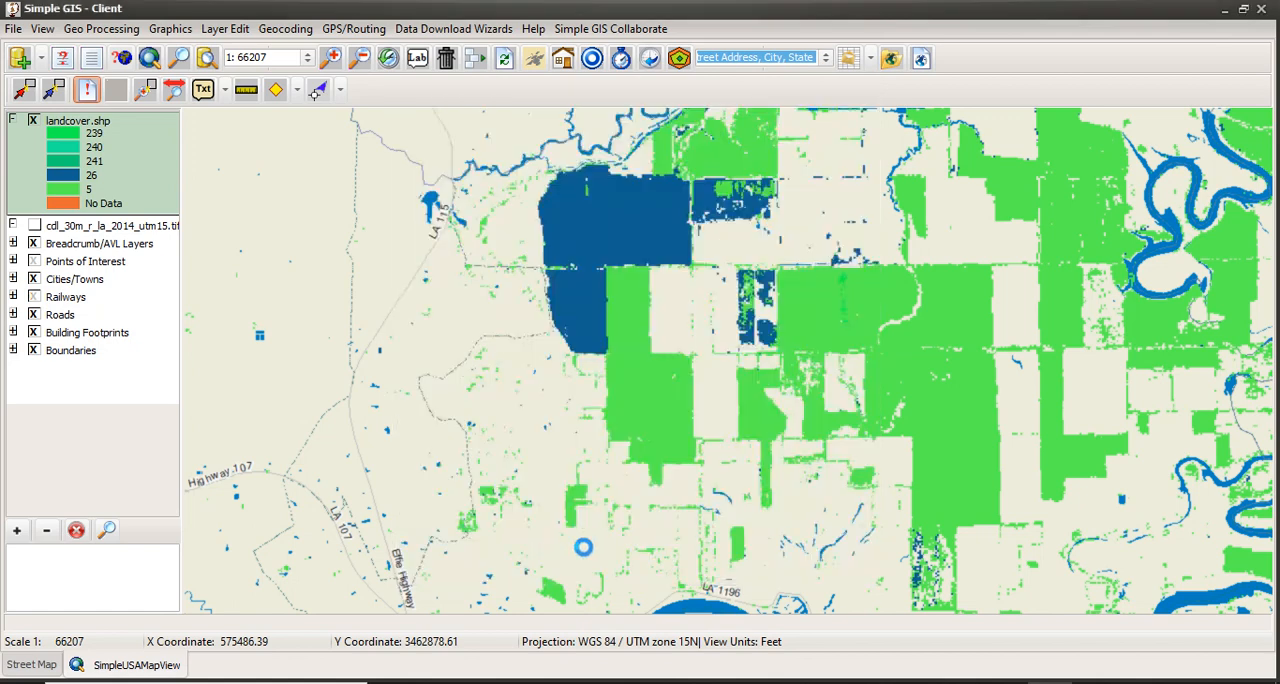
Query landcover.shp with the condition [VALUE] = 5 and select the matching polygons as a new set.
scroll(702, 425, "down", 2)
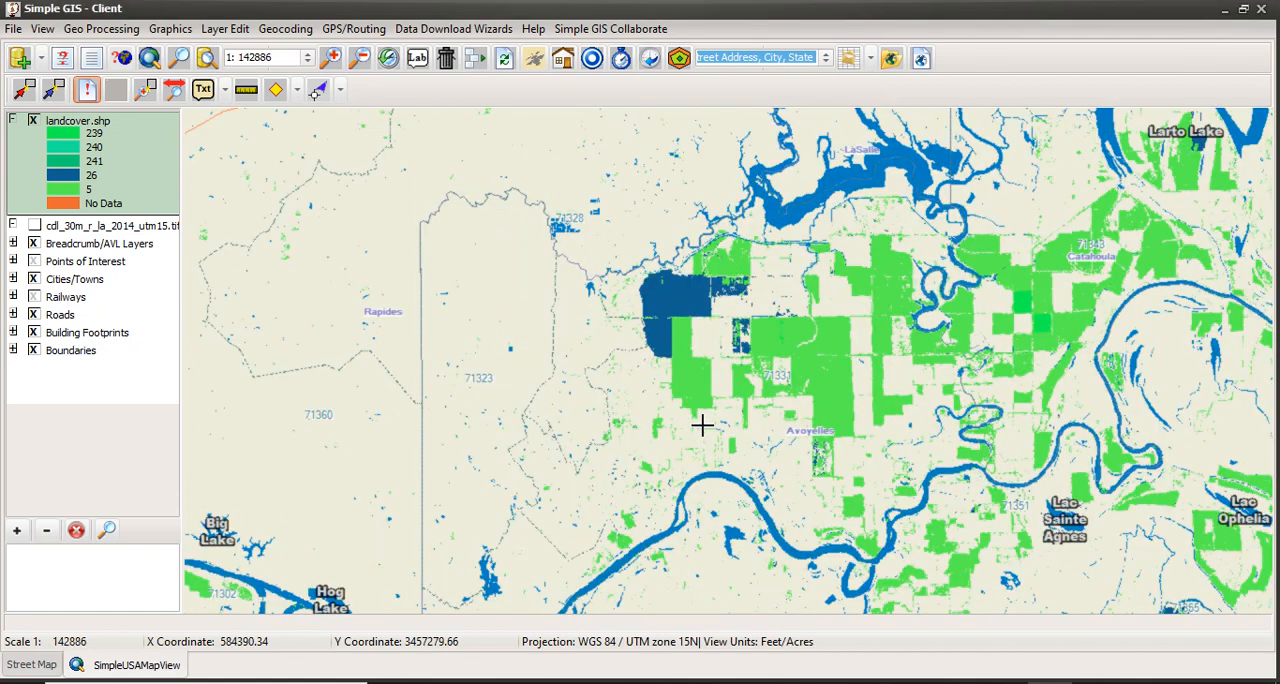
left_click(145, 89)
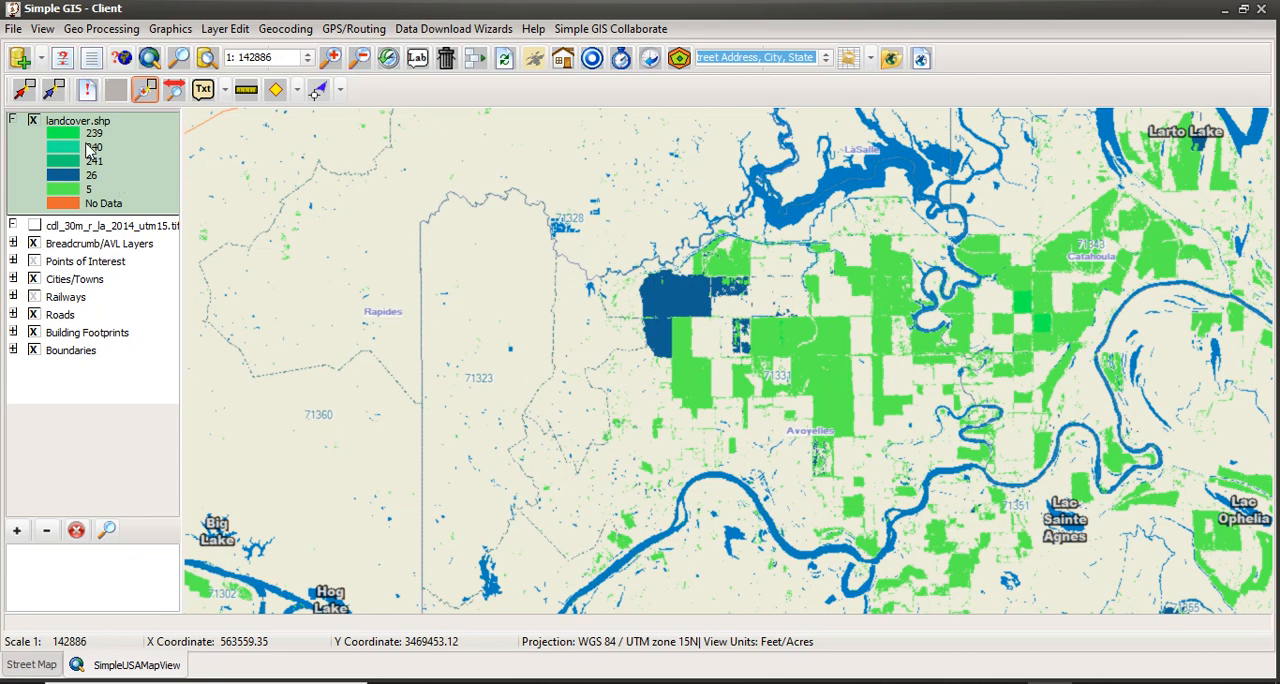
left_click(61, 60)
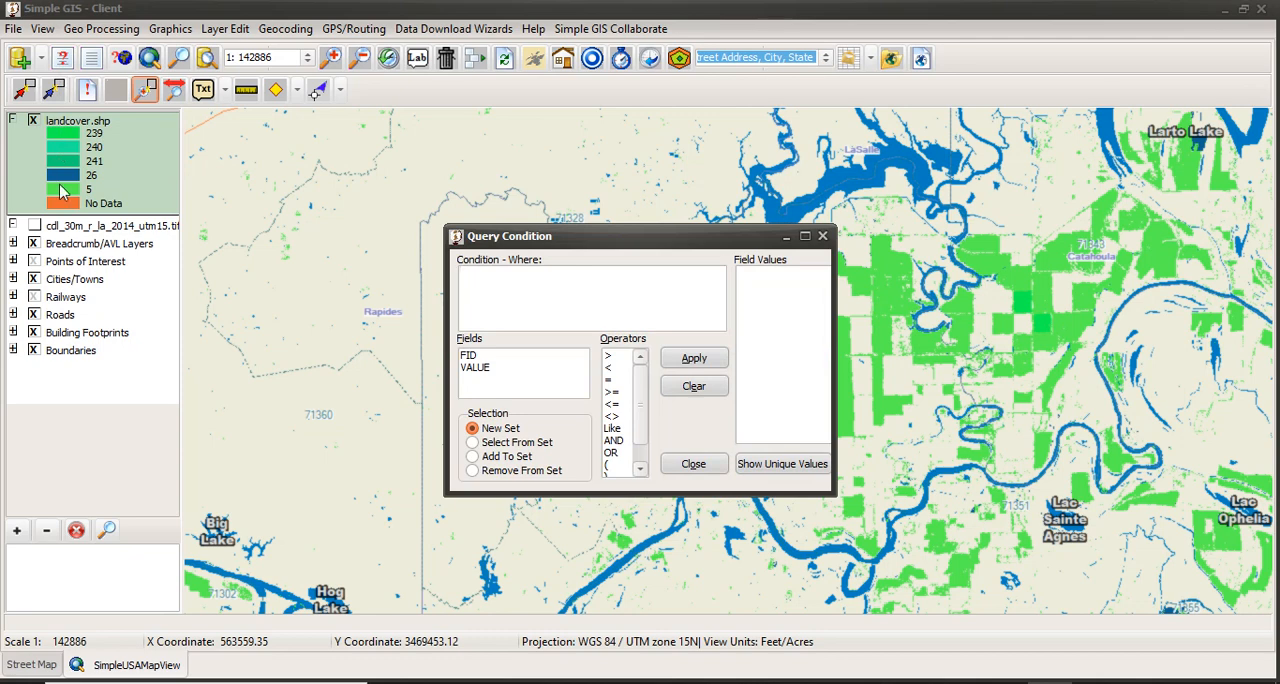
double_click(476, 368)
left_click(613, 381)
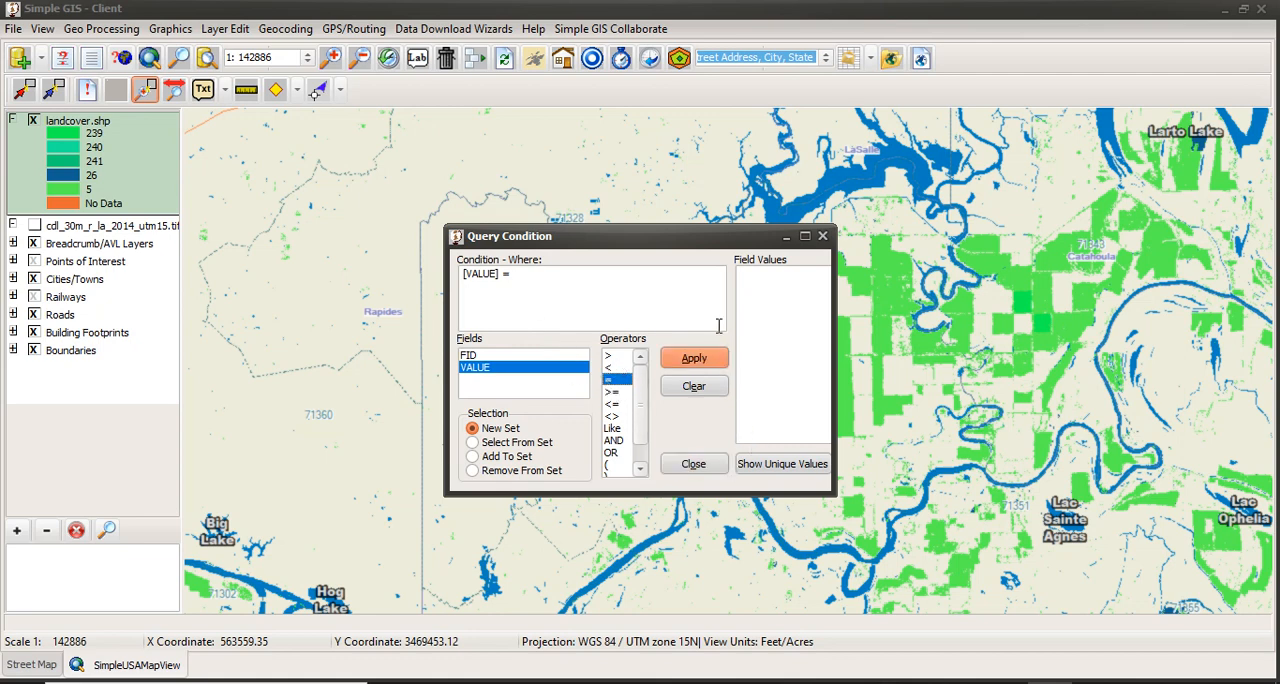
left_click(779, 474)
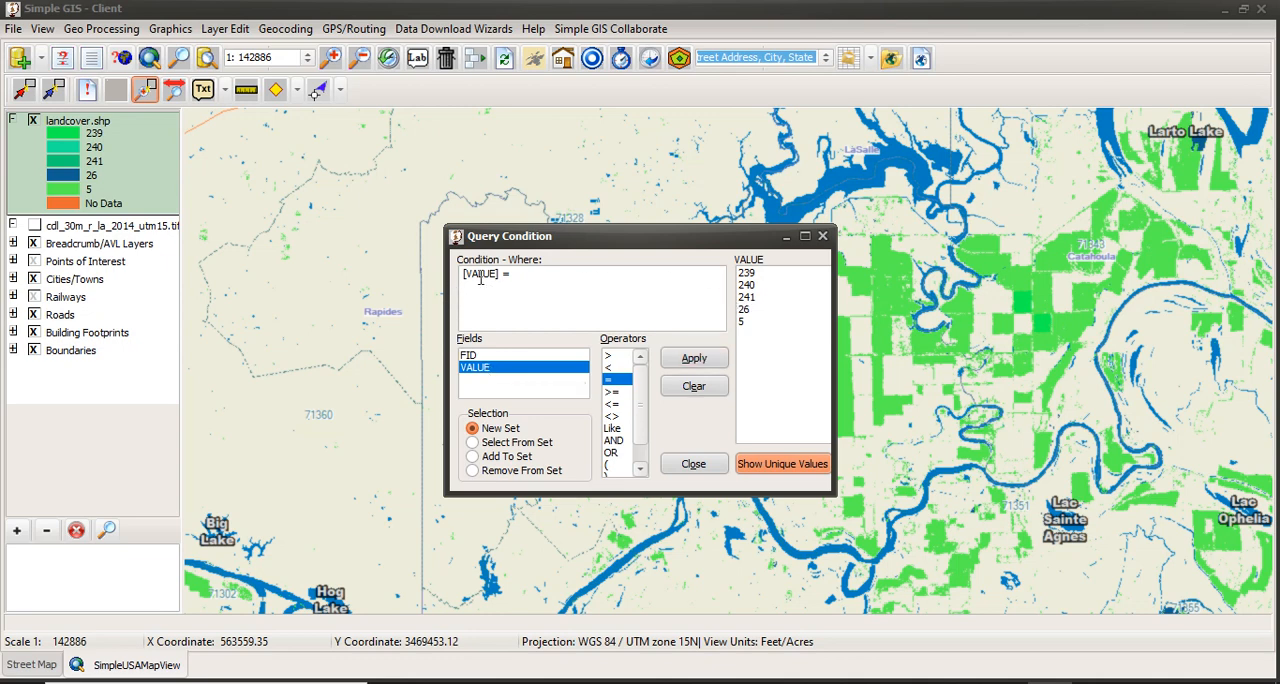
double_click(745, 322)
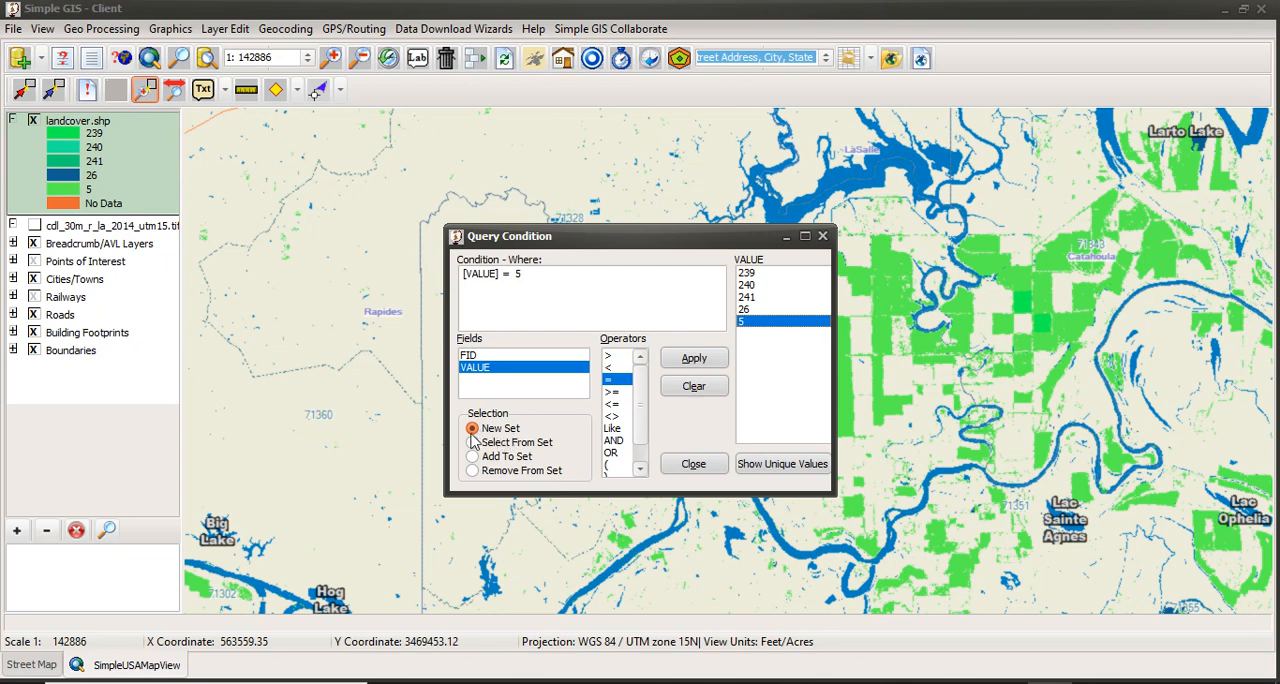
left_click(684, 364)
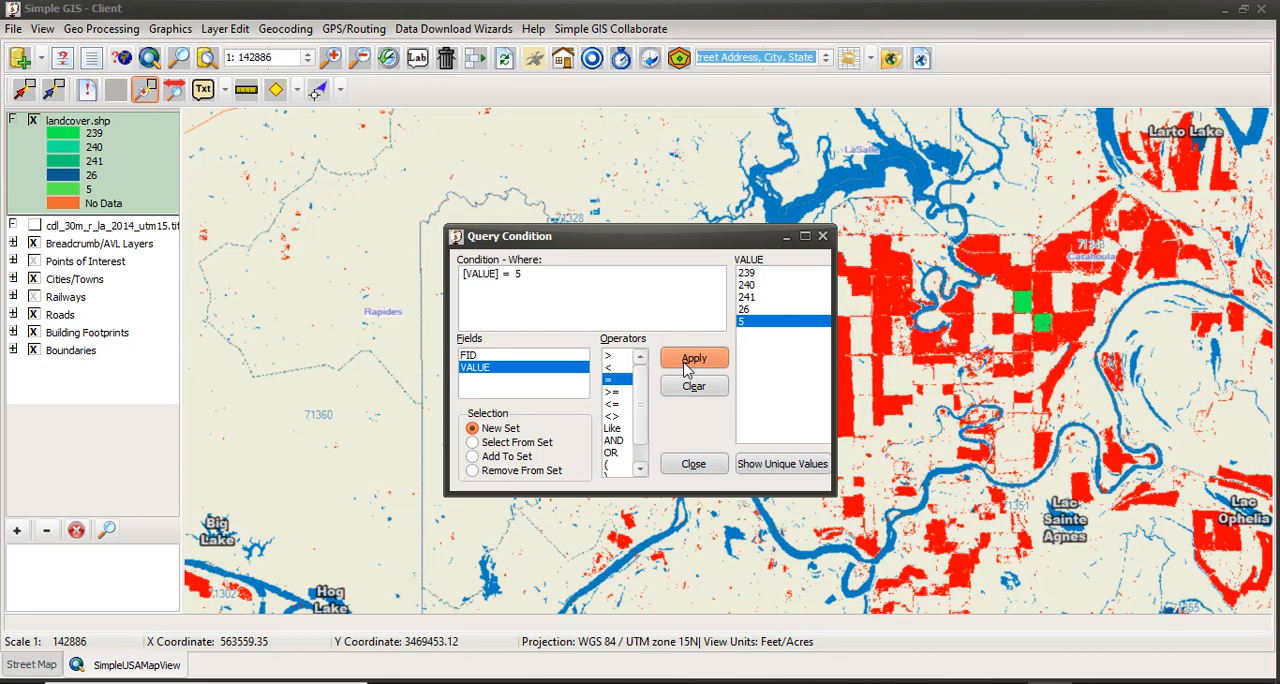
left_click(693, 464)
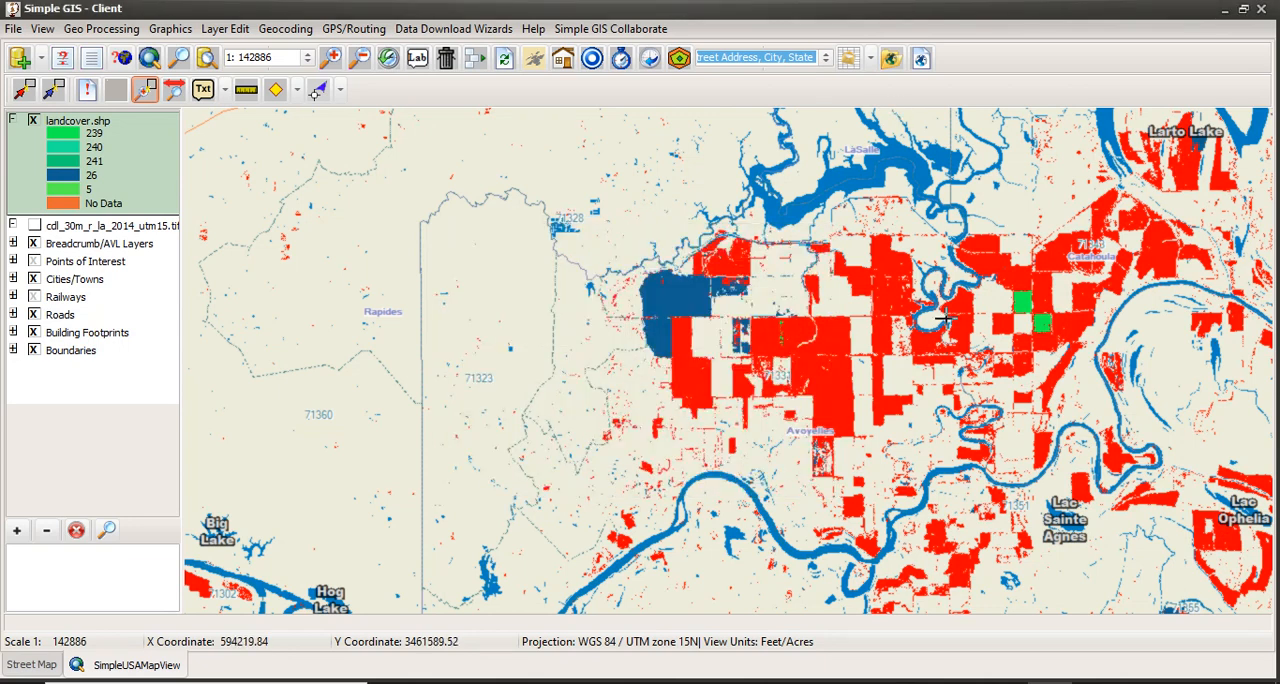
Select landcover.shp polygons directly on the map, first a group by area and then only the large dark blue polygon, to display their measurements.
left_click(54, 90)
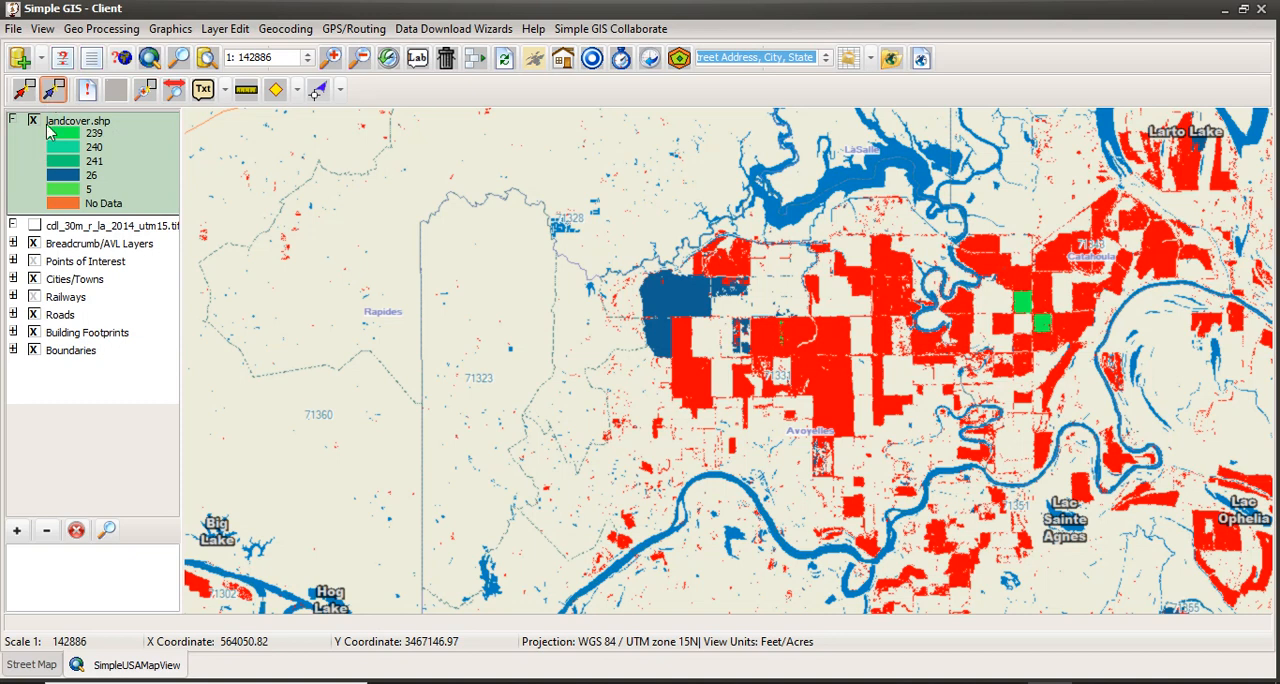
left_click_drag(497, 290, 763, 488)
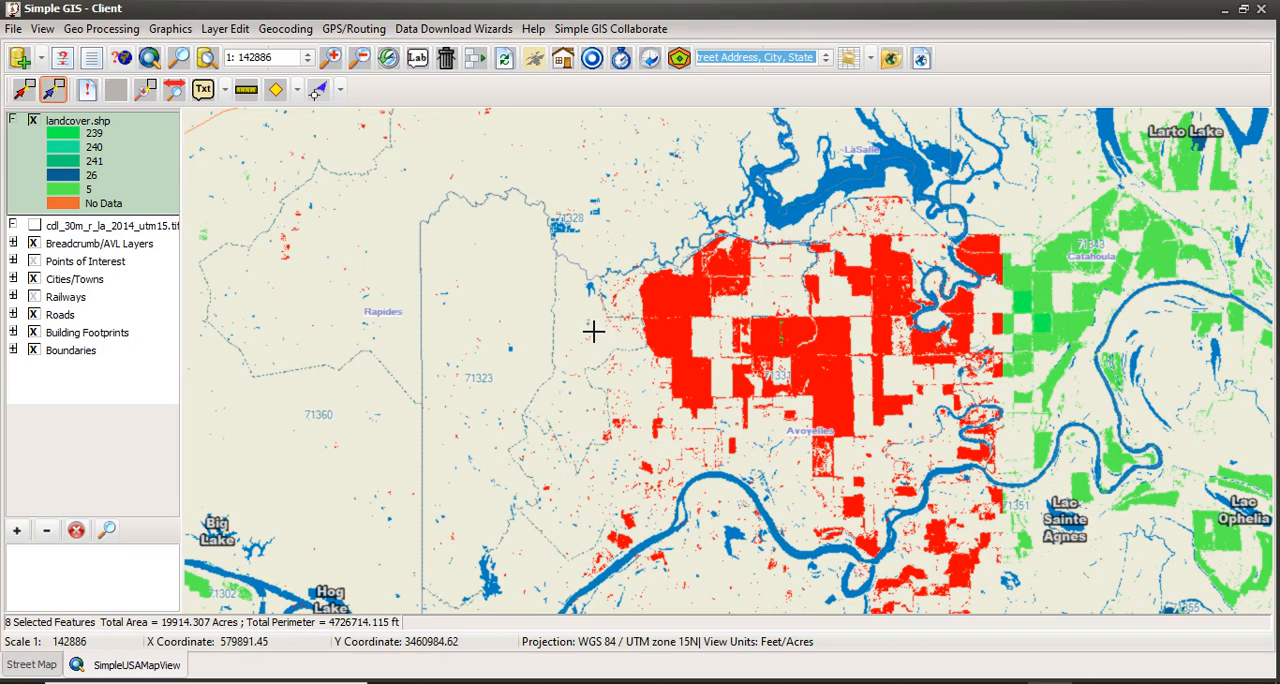
left_click(665, 296)
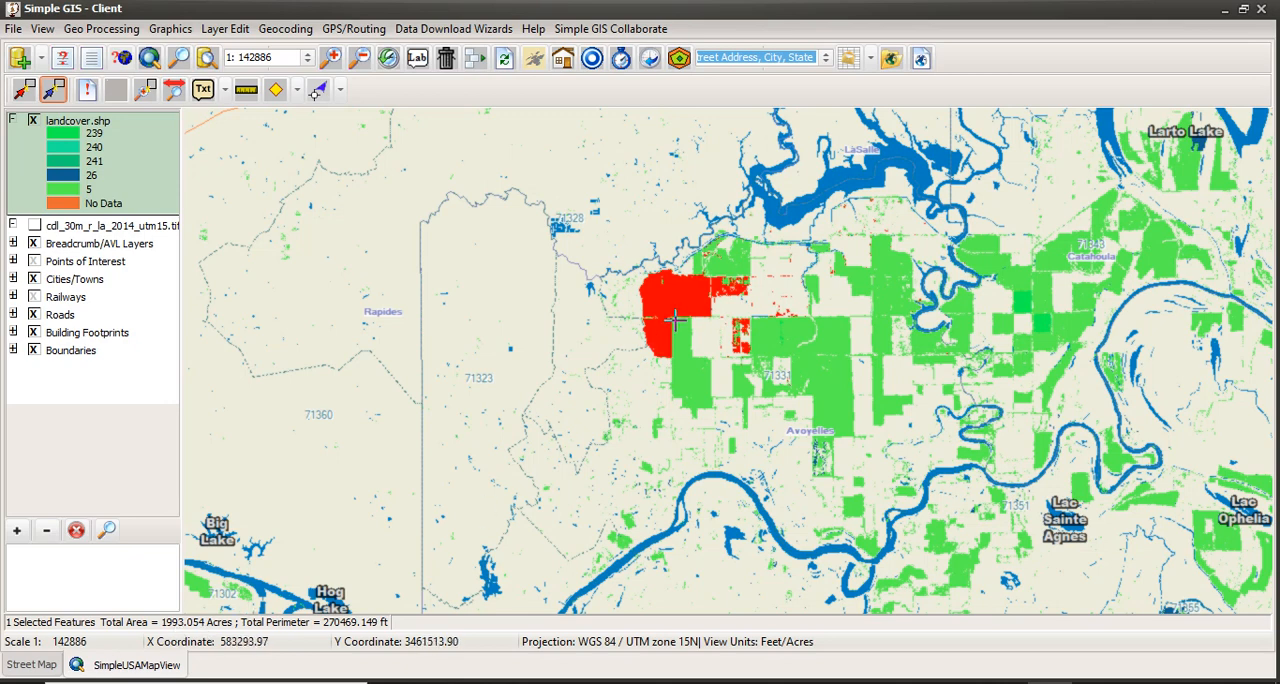
Query landcover.shp again for [VALUE] = 5 as a new set to display the class's total area and perimeter.
left_click(64, 58)
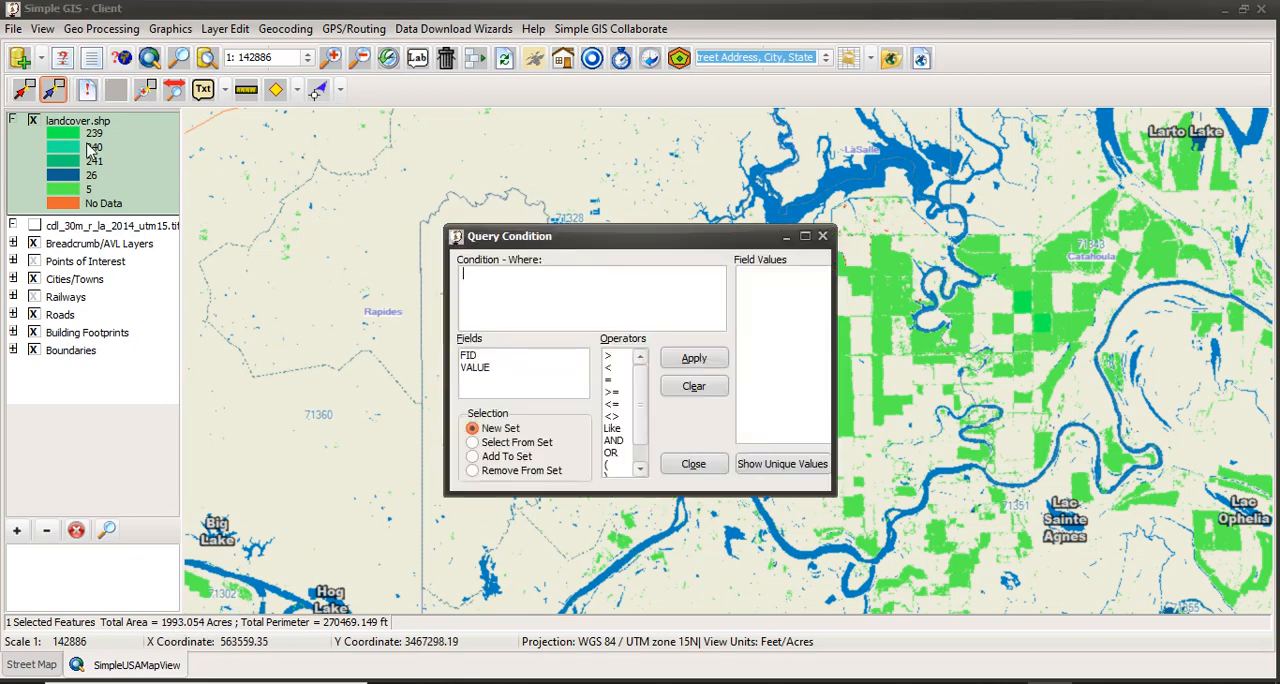
double_click(478, 368)
double_click(608, 379)
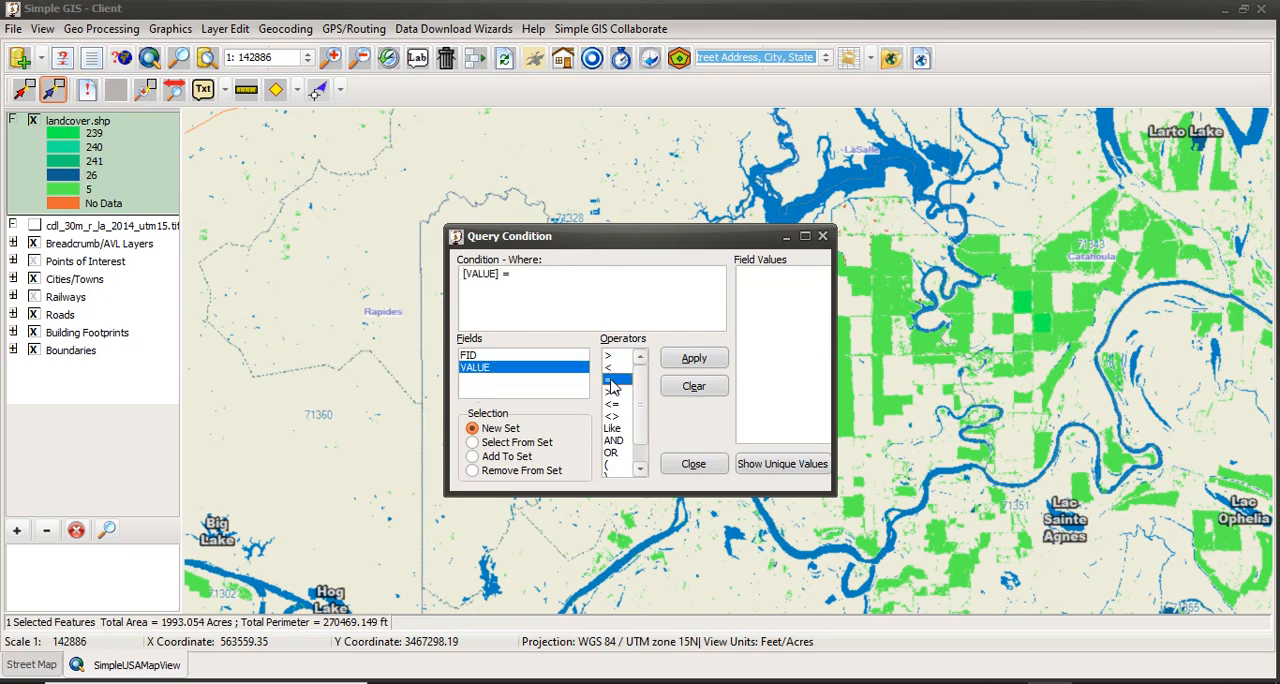
left_click(788, 463)
double_click(746, 321)
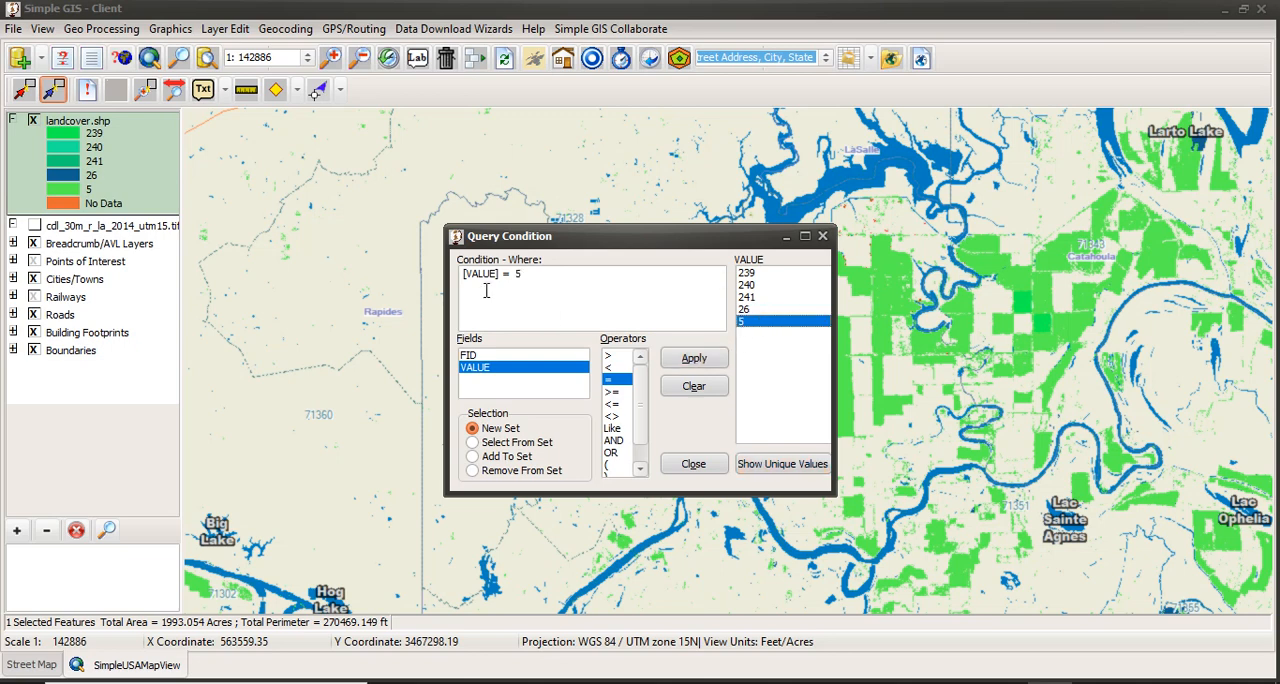
left_click(694, 358)
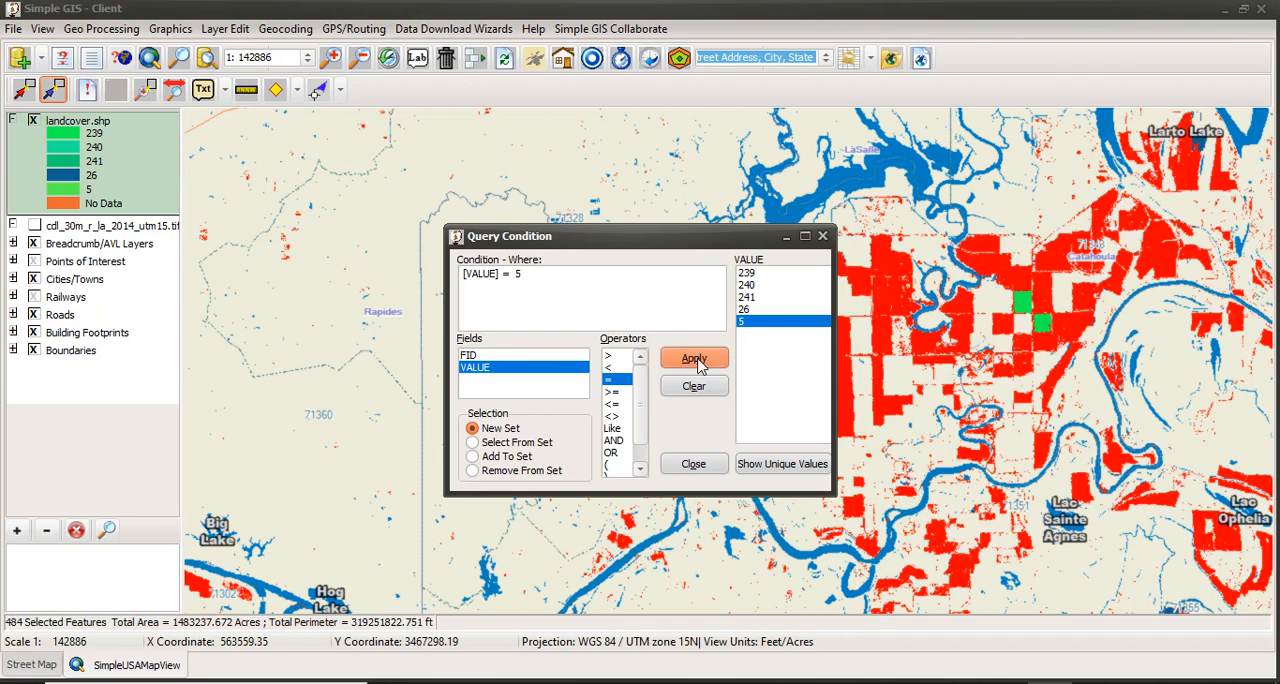
left_click(688, 463)
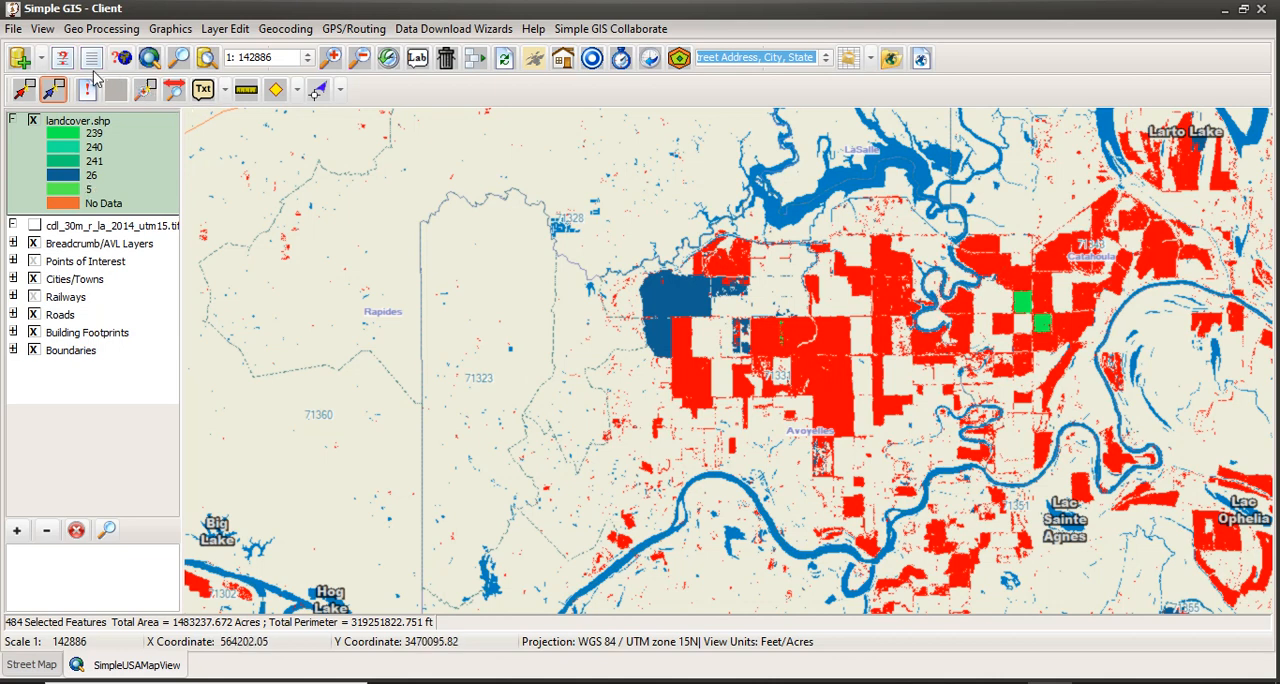
Query landcover.shp for [VALUE] = 26 and select those polygons as a new set to display their total area and perimeter.
left_click(63, 58)
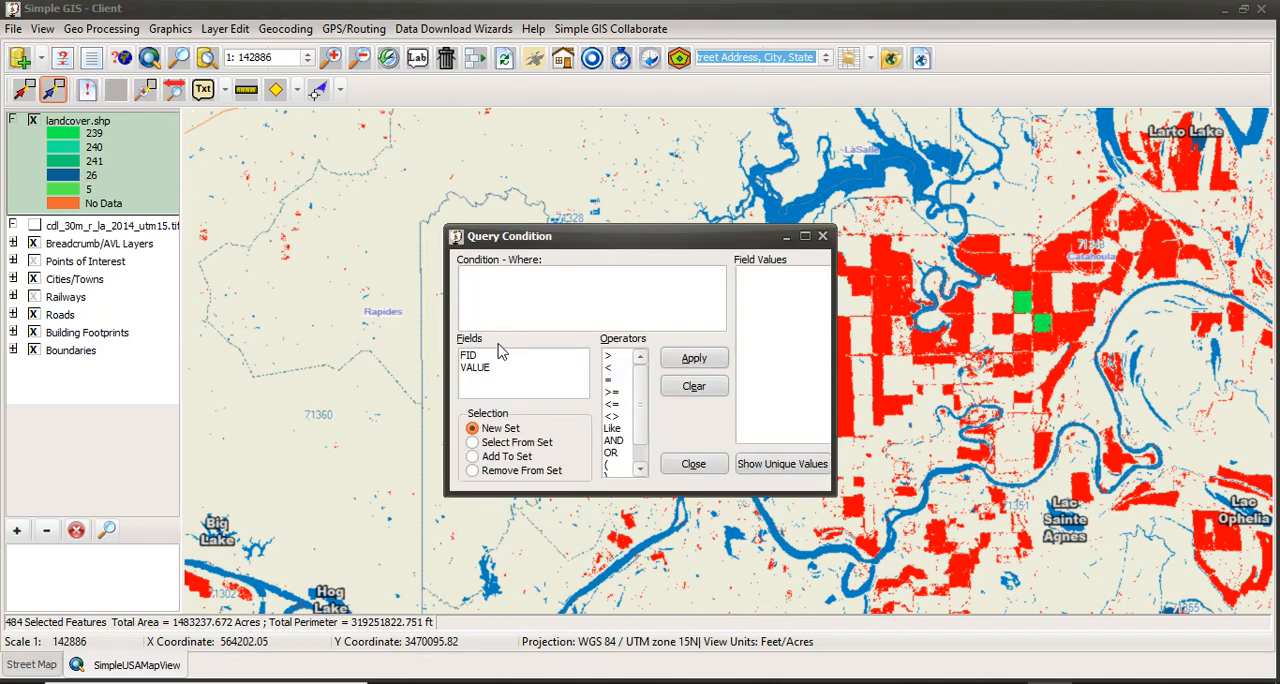
double_click(480, 367)
double_click(608, 380)
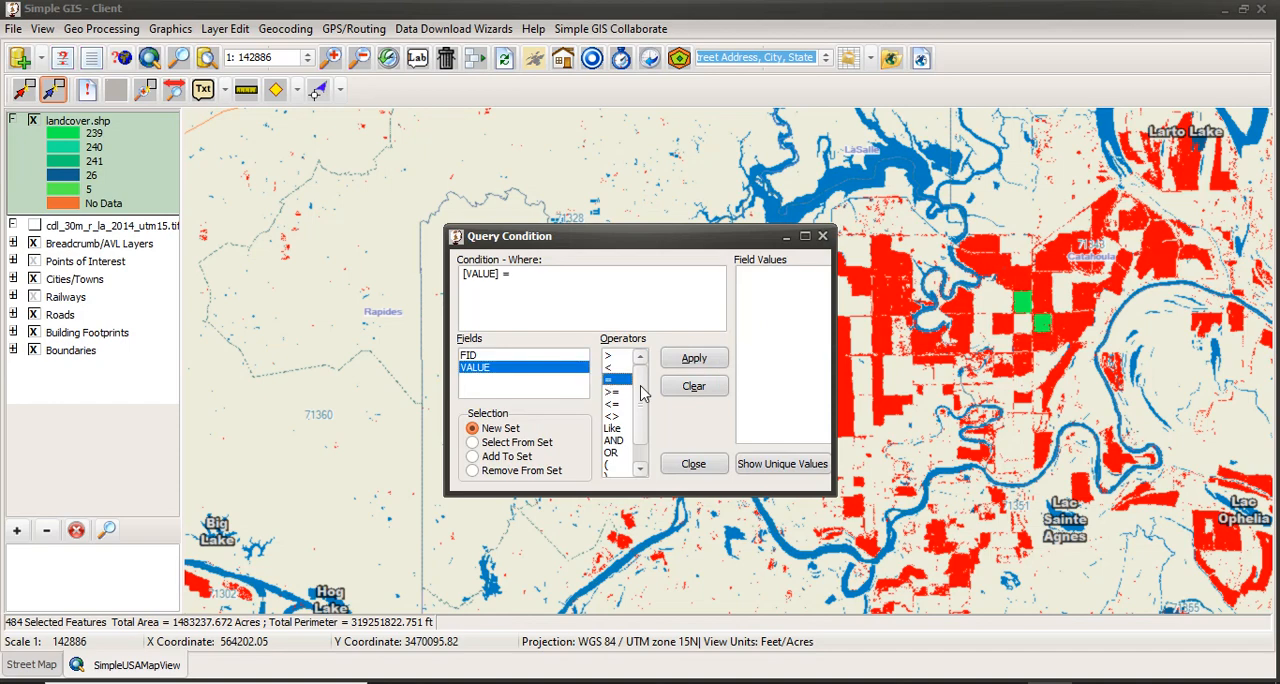
left_click(765, 463)
left_click(750, 310)
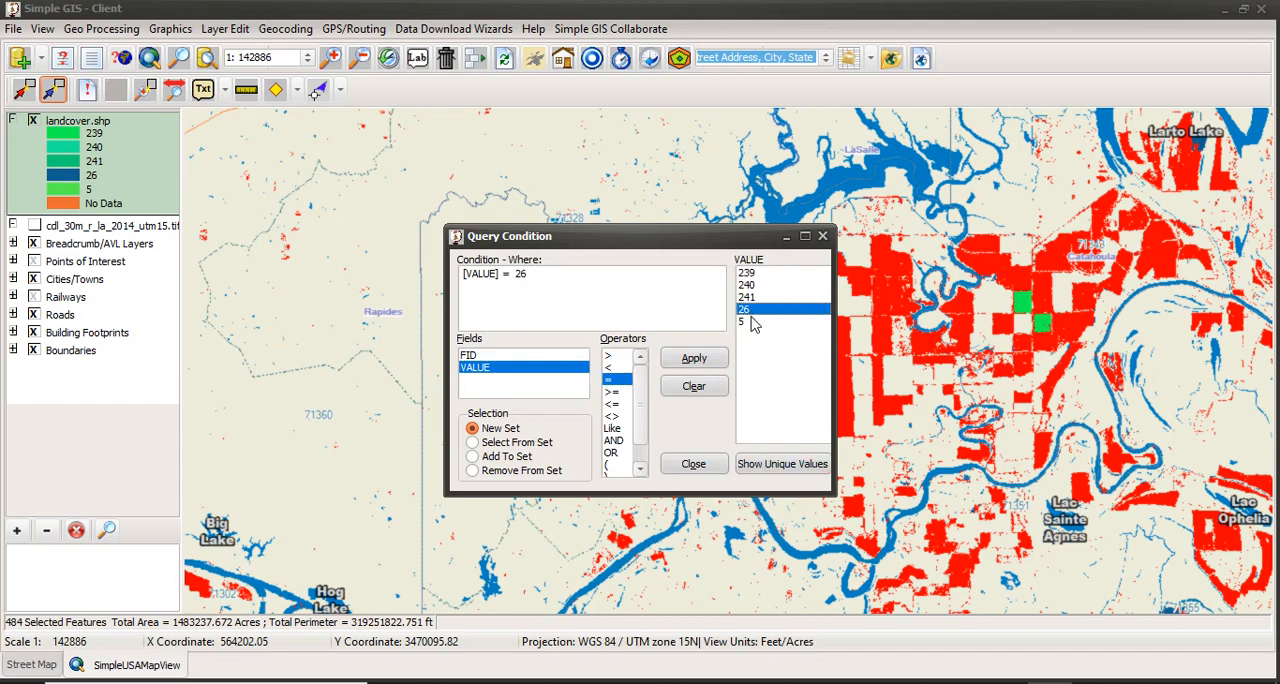
left_click(694, 358)
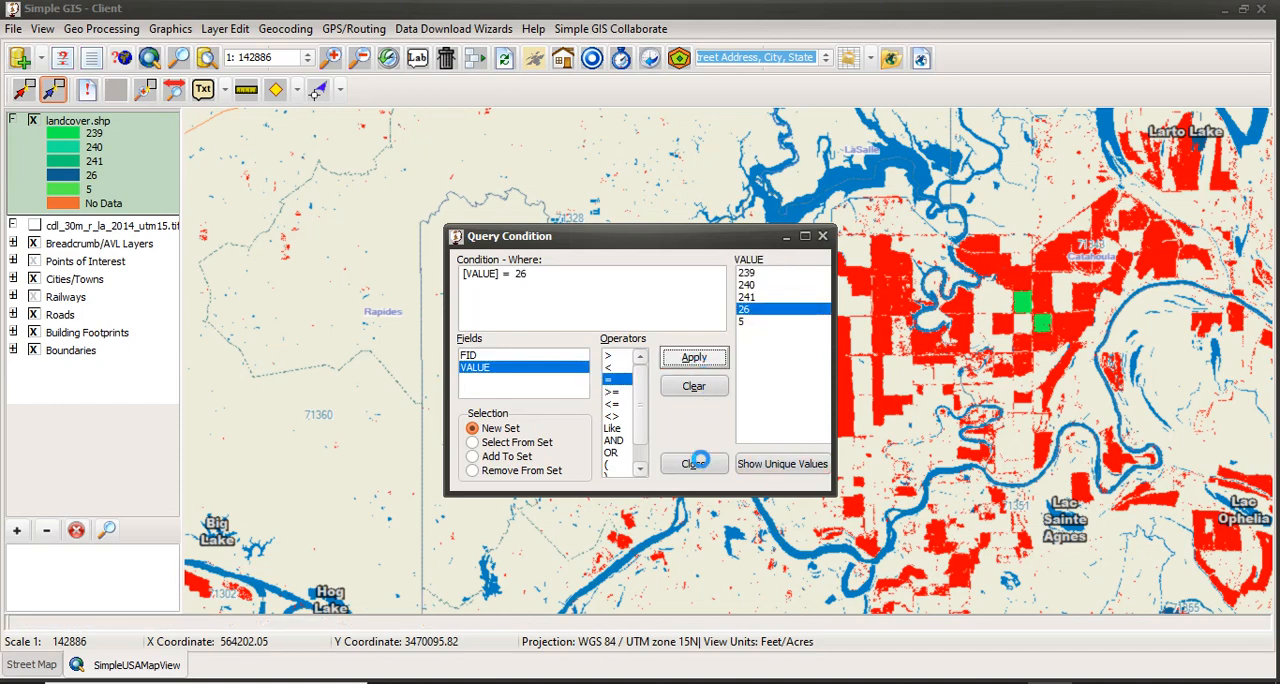
left_click(694, 463)
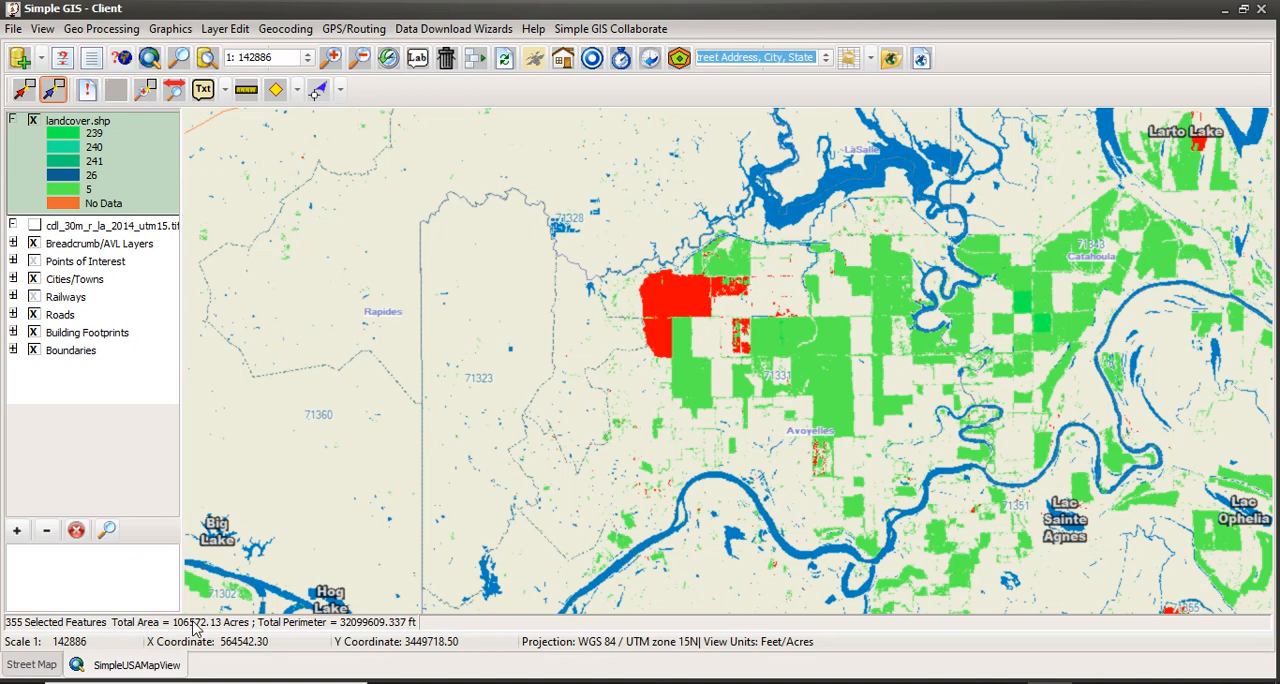
Check the Acres/Ft and selected-shapes measurement settings in the view properties, reapply them and view the selection over a wider area.
left_click(42, 28)
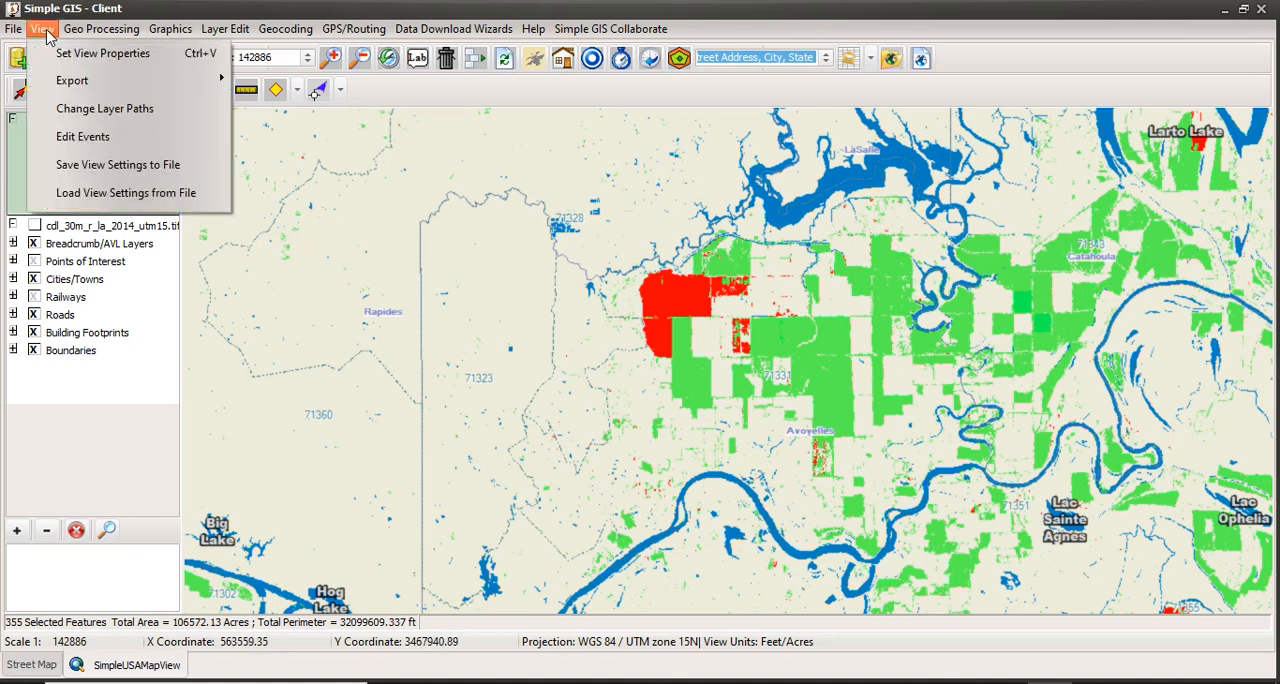
left_click(90, 51)
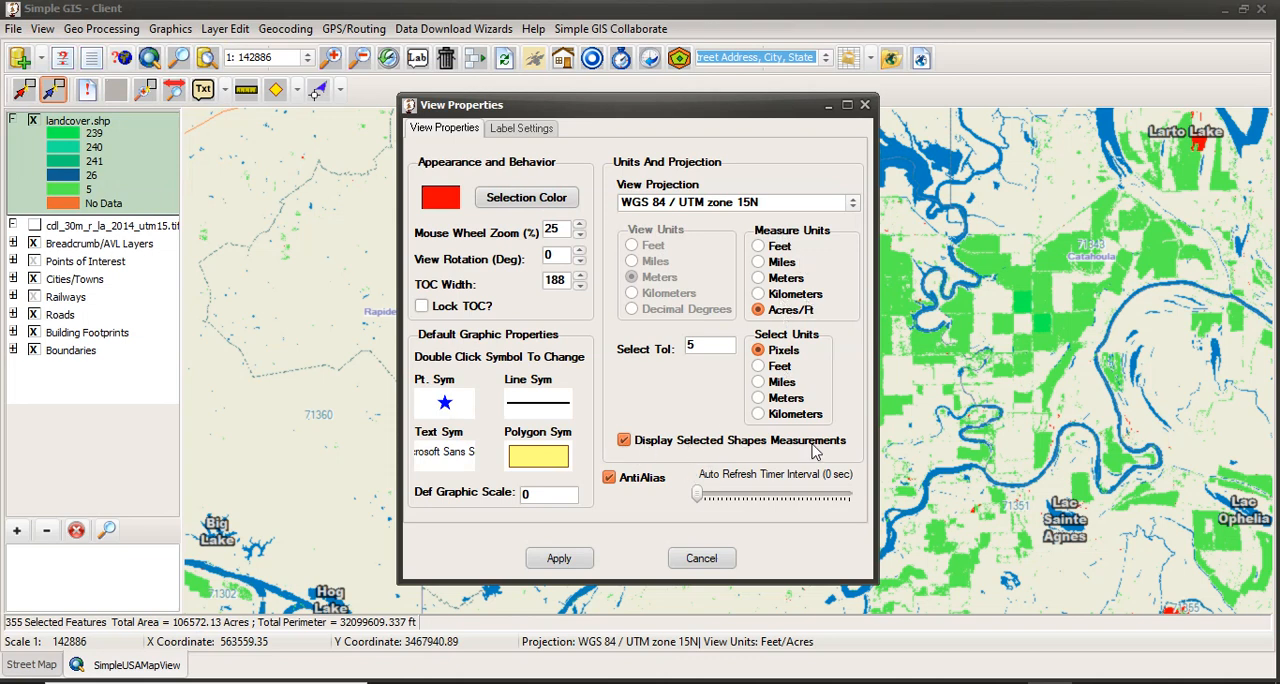
left_click(568, 560)
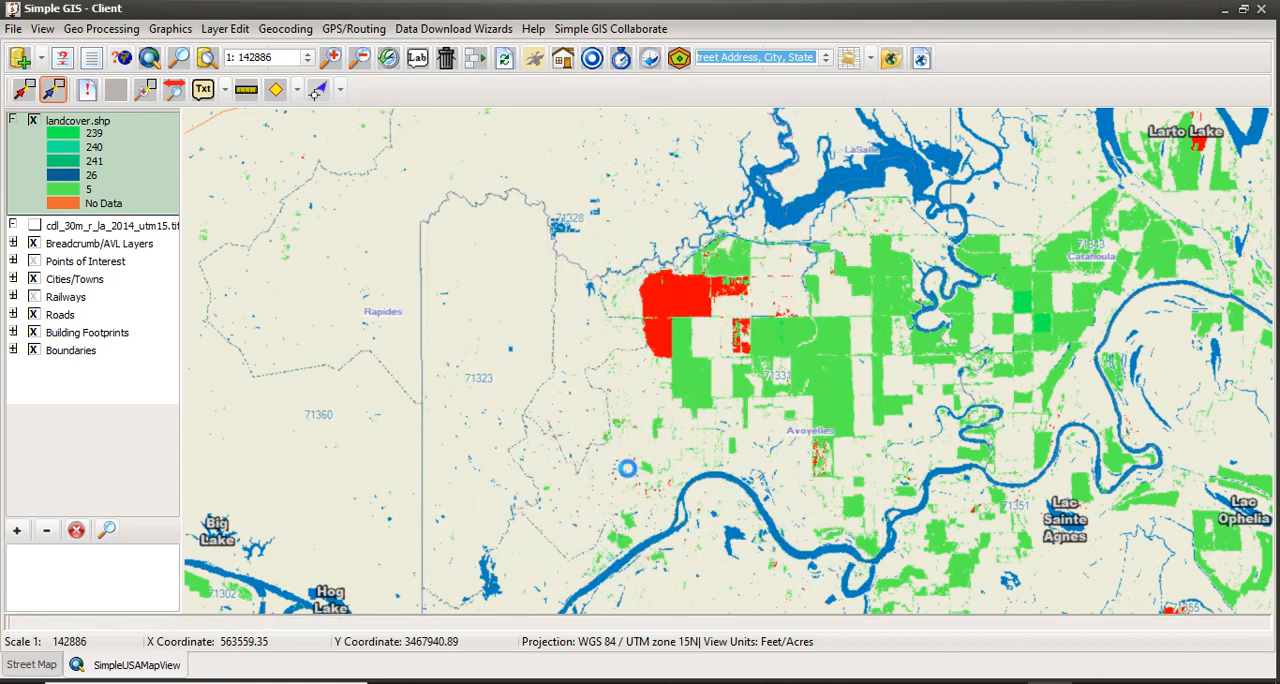
scroll(627, 468, "down", 1)
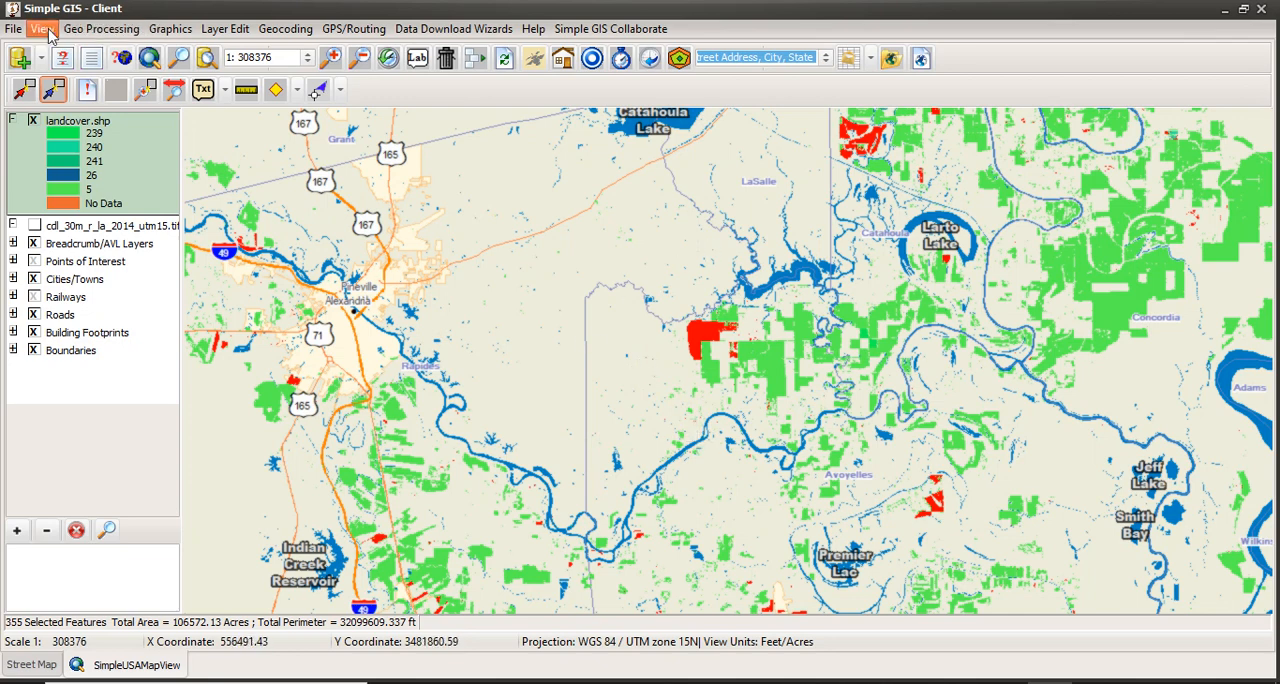
Start a new project without saving the changes, and check the Extended Geoprocessing Plugin in the Plugins Manager before closing it.
left_click(16, 30)
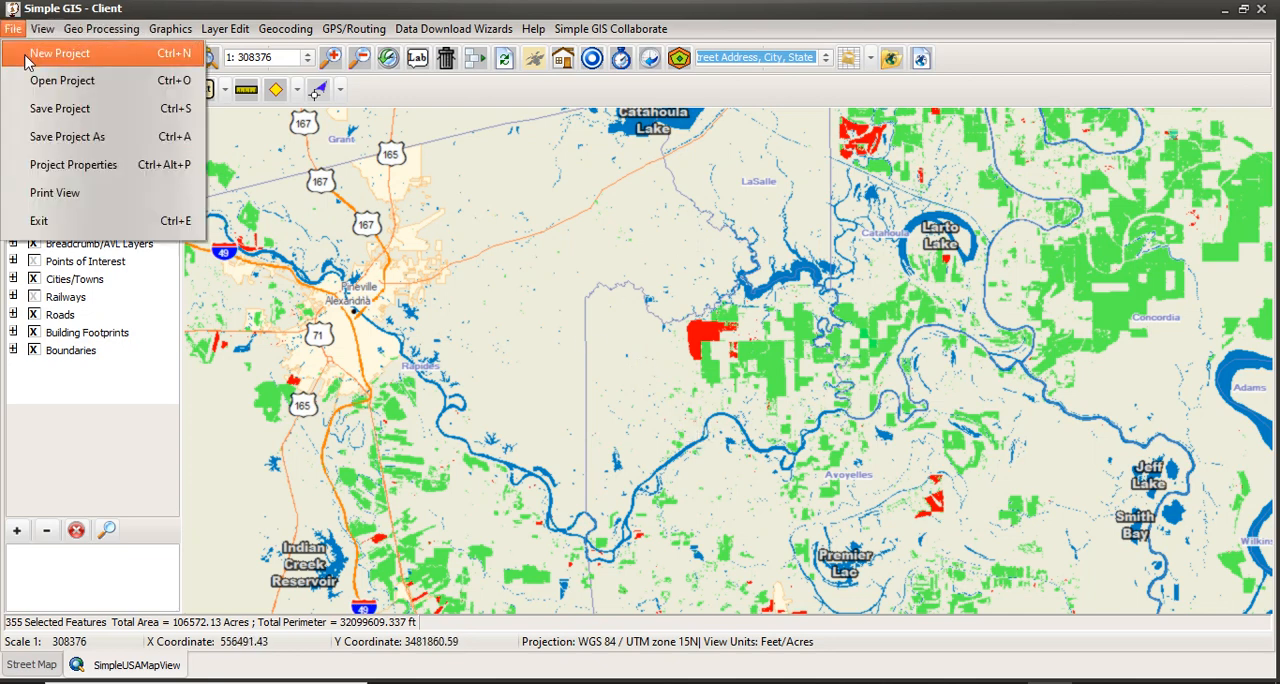
left_click(25, 58)
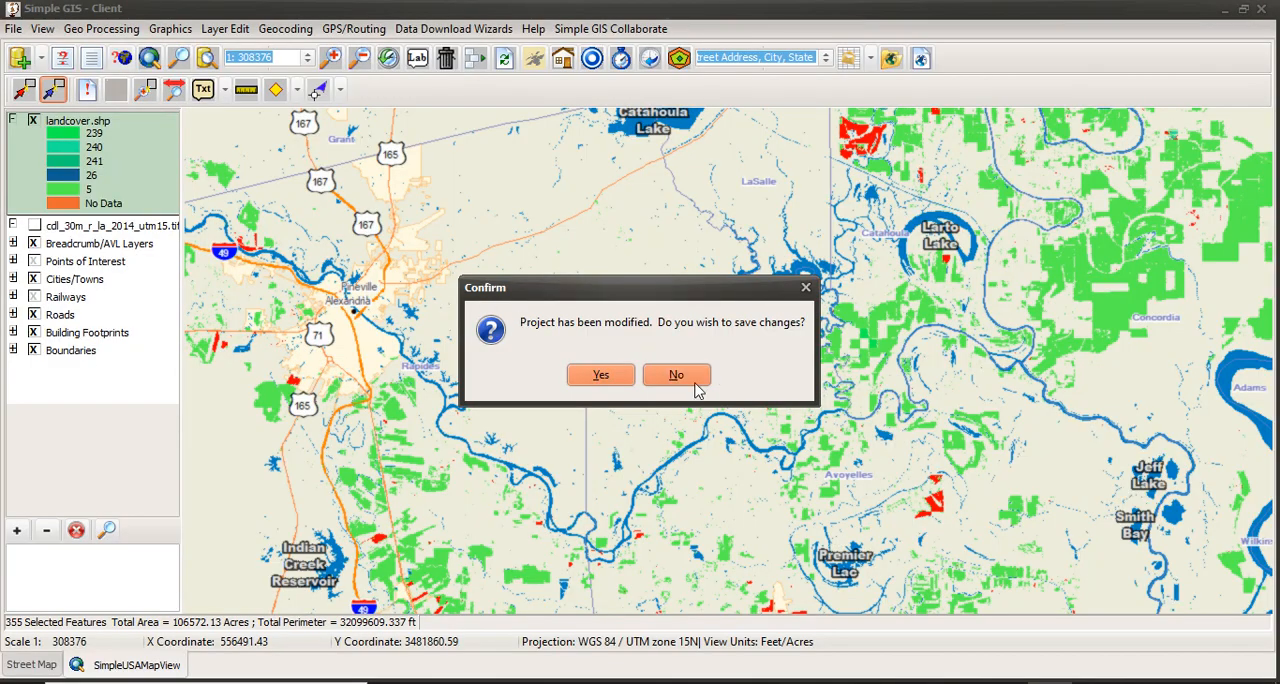
left_click(676, 376)
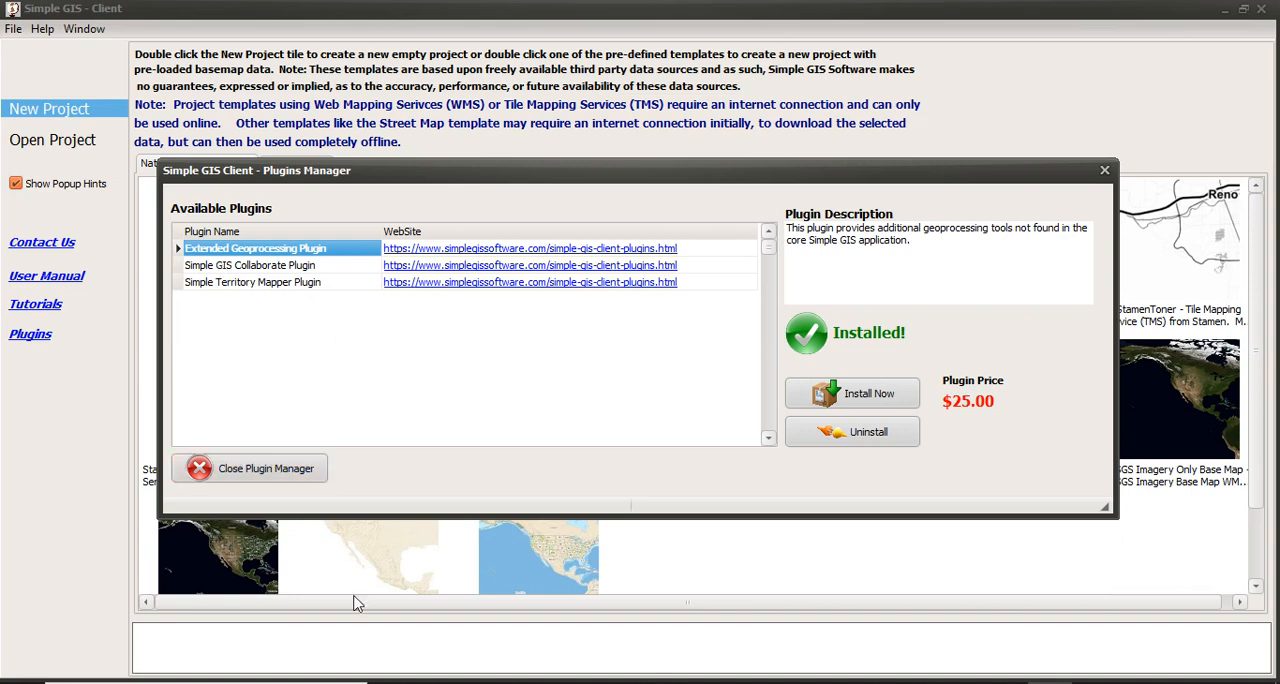
left_click(290, 470)
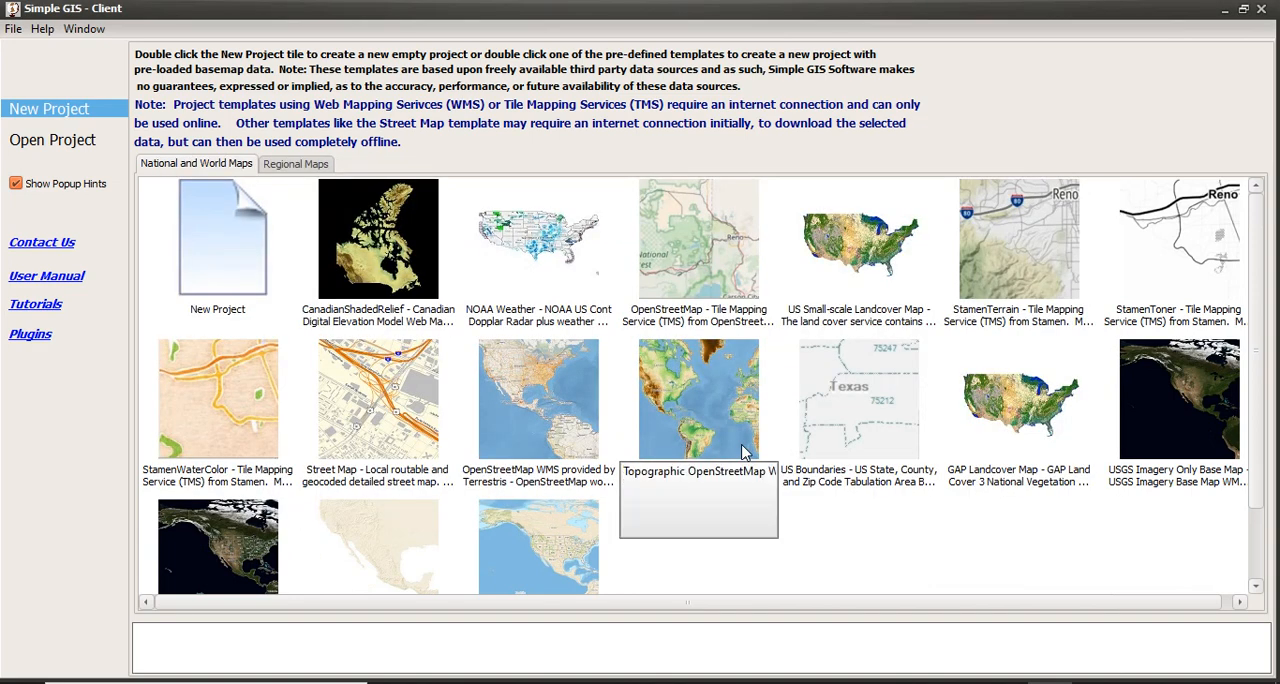